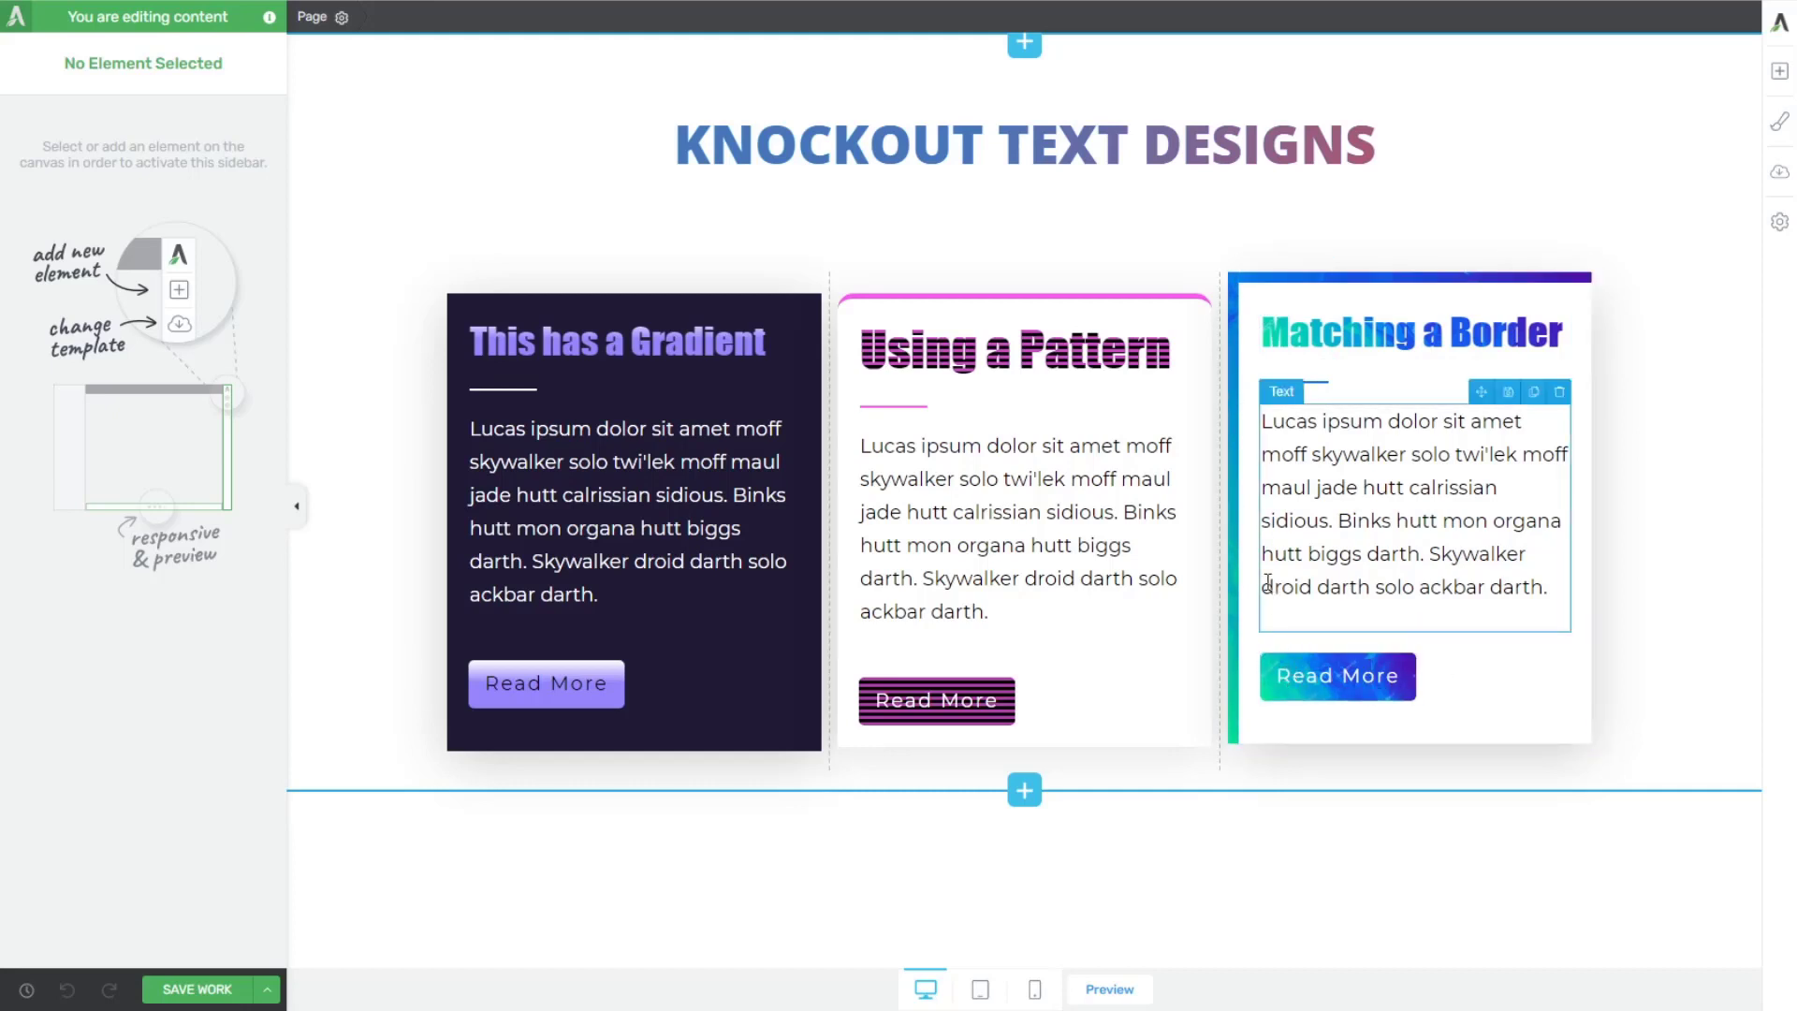
Select the KNOCKOUT TEXT DESIGNS heading to show its Open Sans 50 px text settings
left_click(1645, 640)
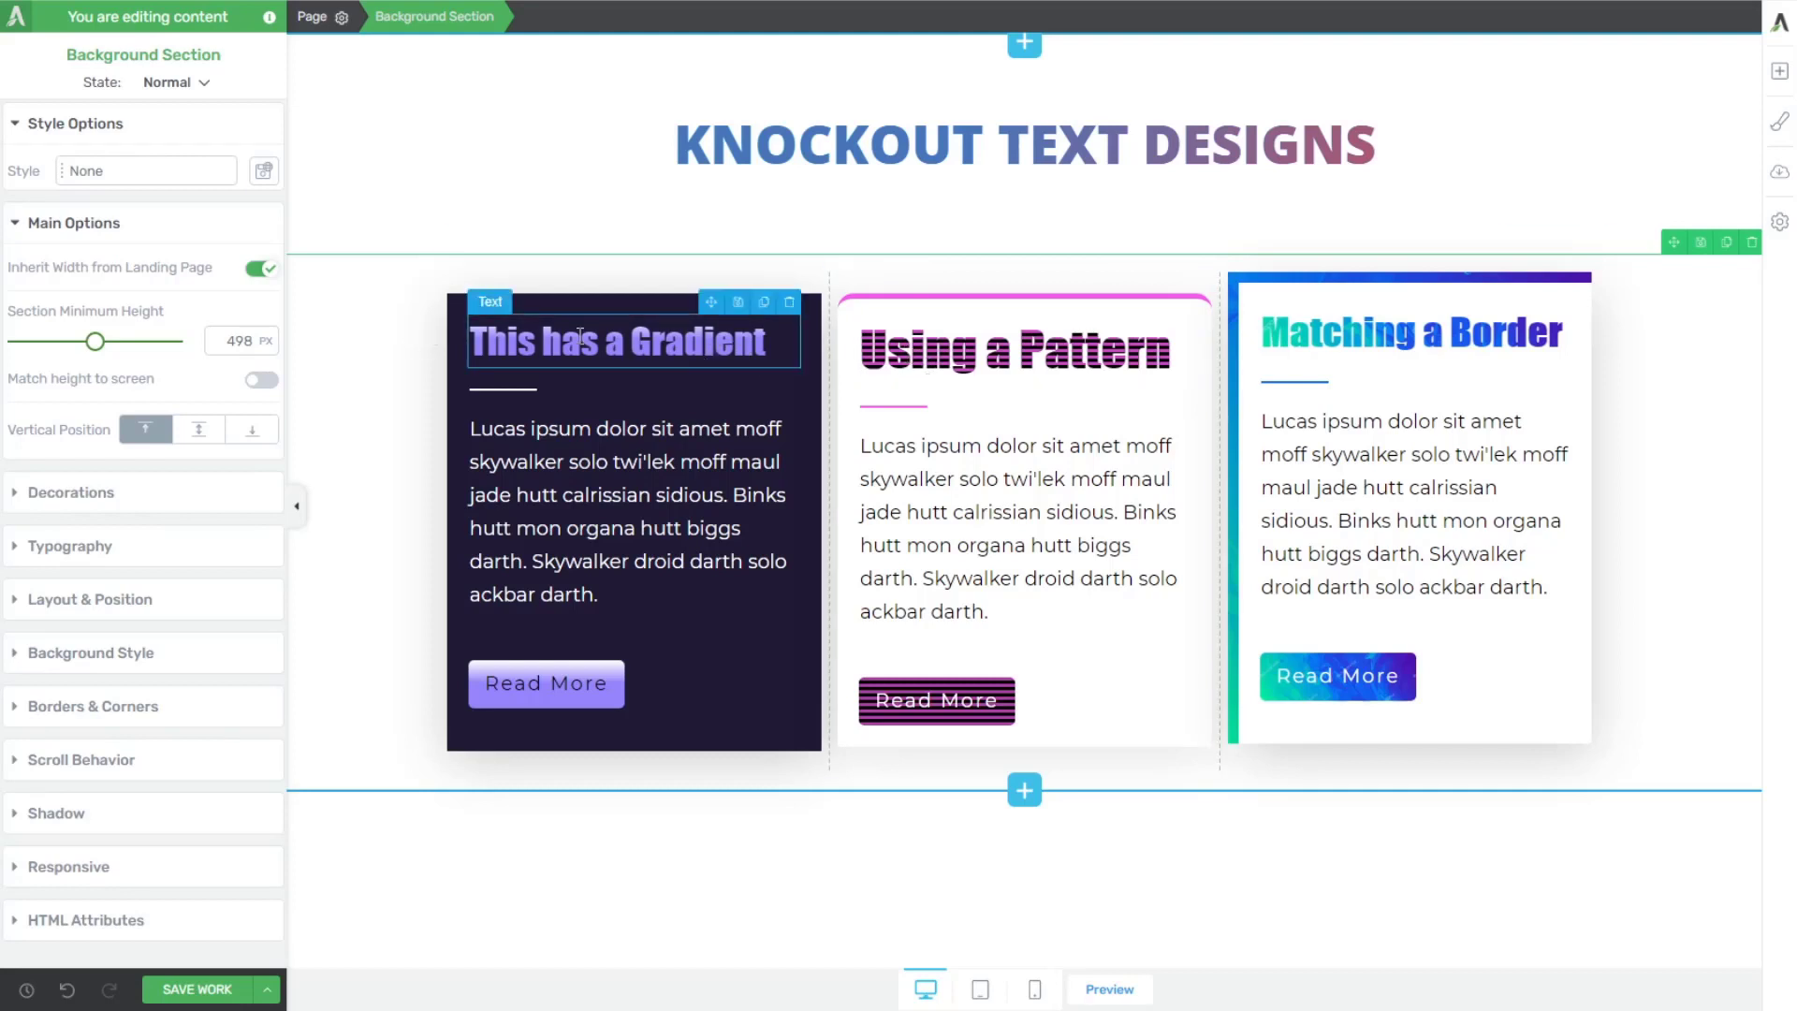
left_click(1376, 153)
left_click_drag(1377, 152, 657, 164)
left_click(686, 156)
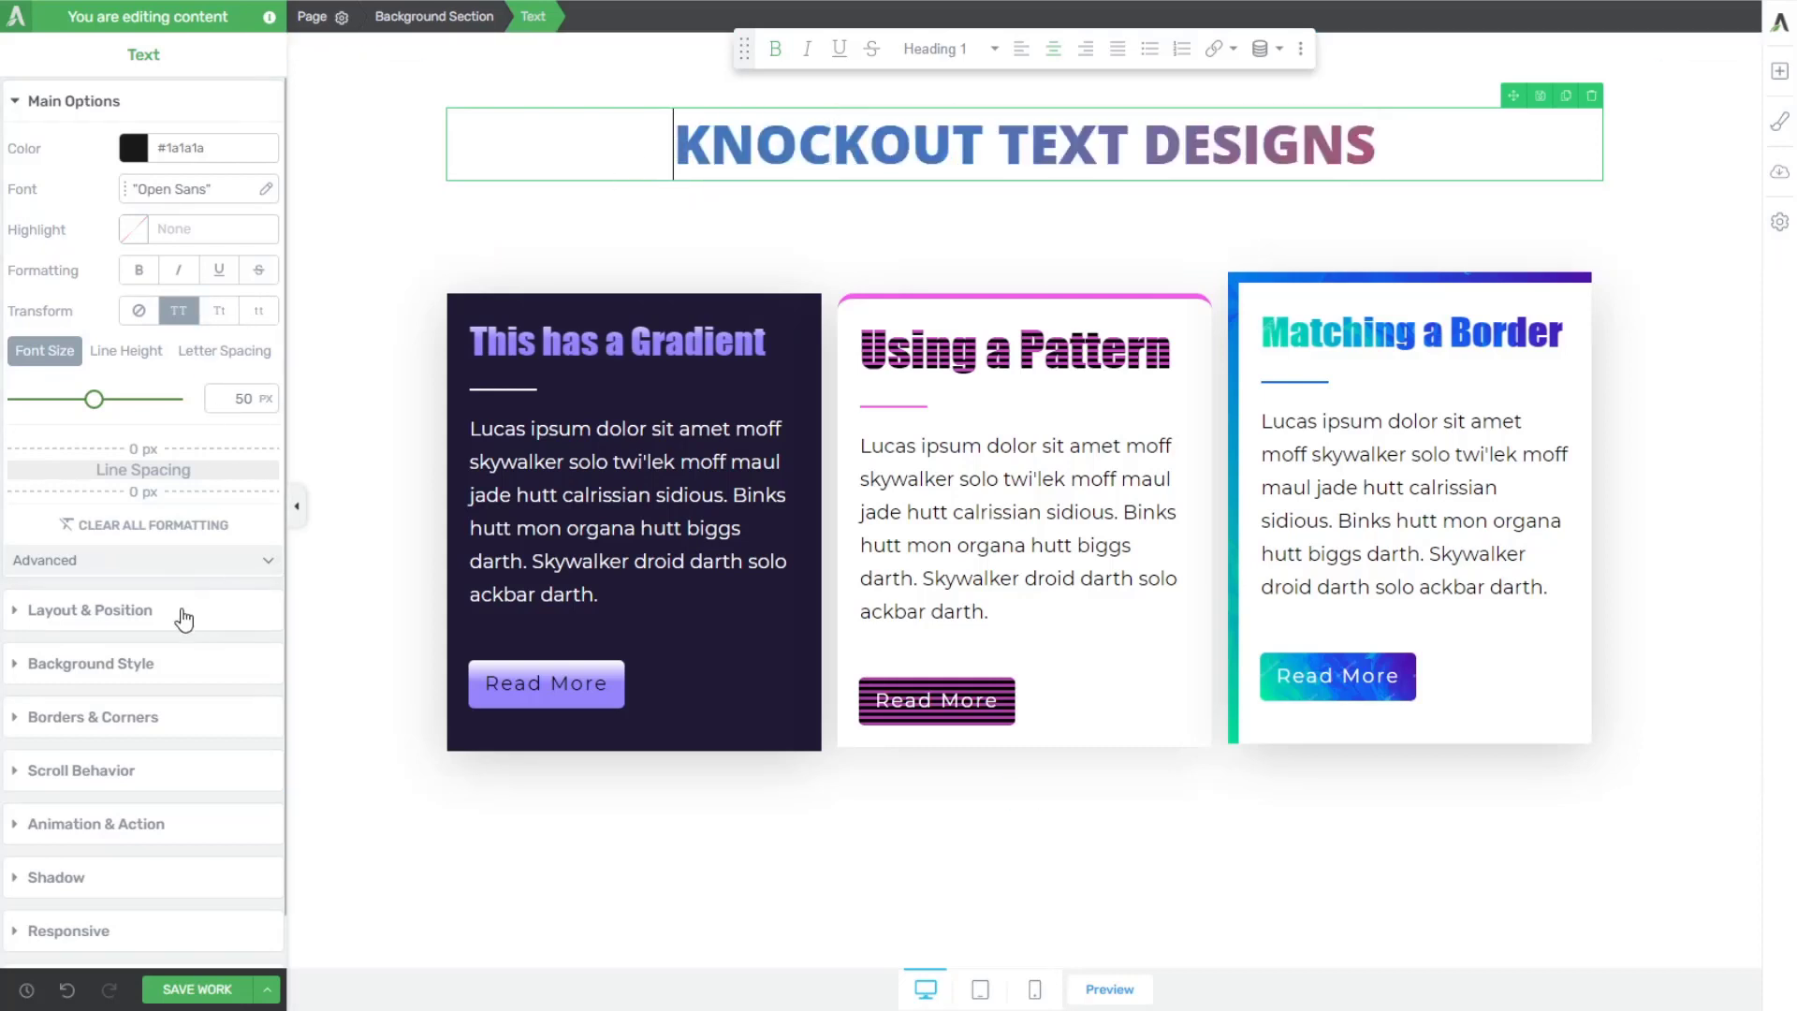
Delete the heading's blue-gradient-bg.jpg background image layer, keeping the linear gradient unchanged
left_click(90, 662)
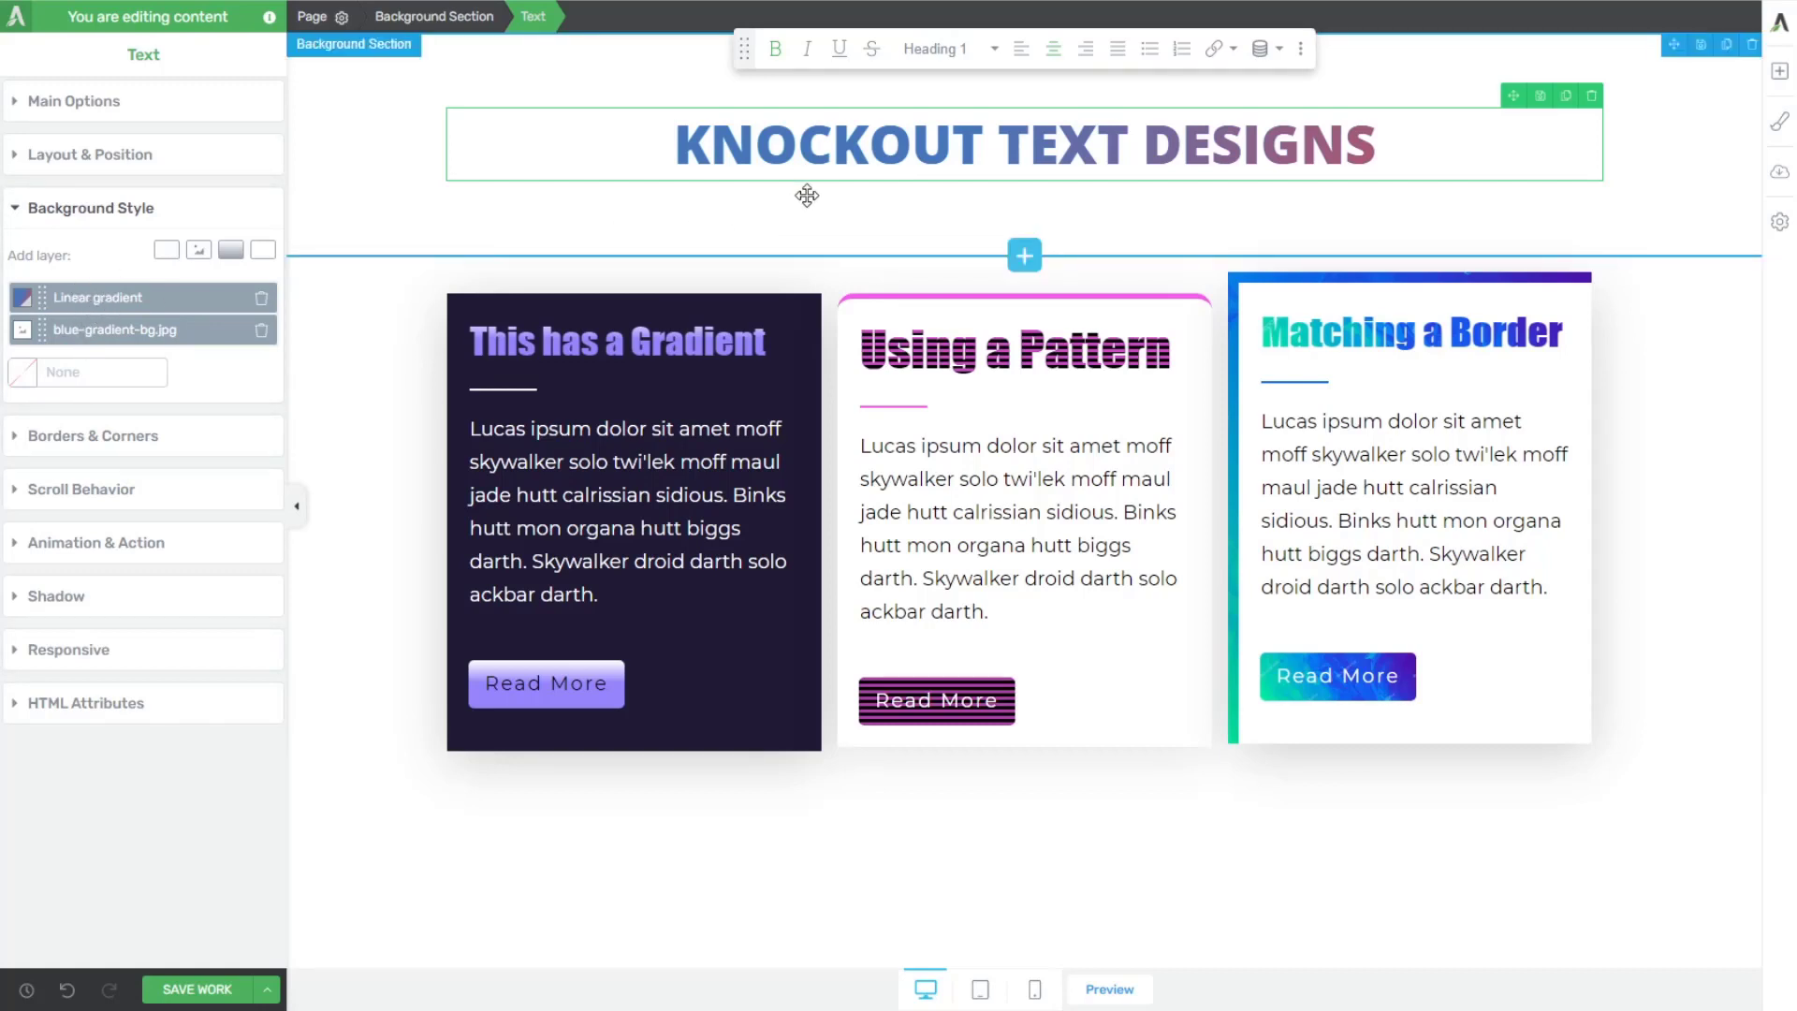
left_click(261, 329)
left_click(123, 295)
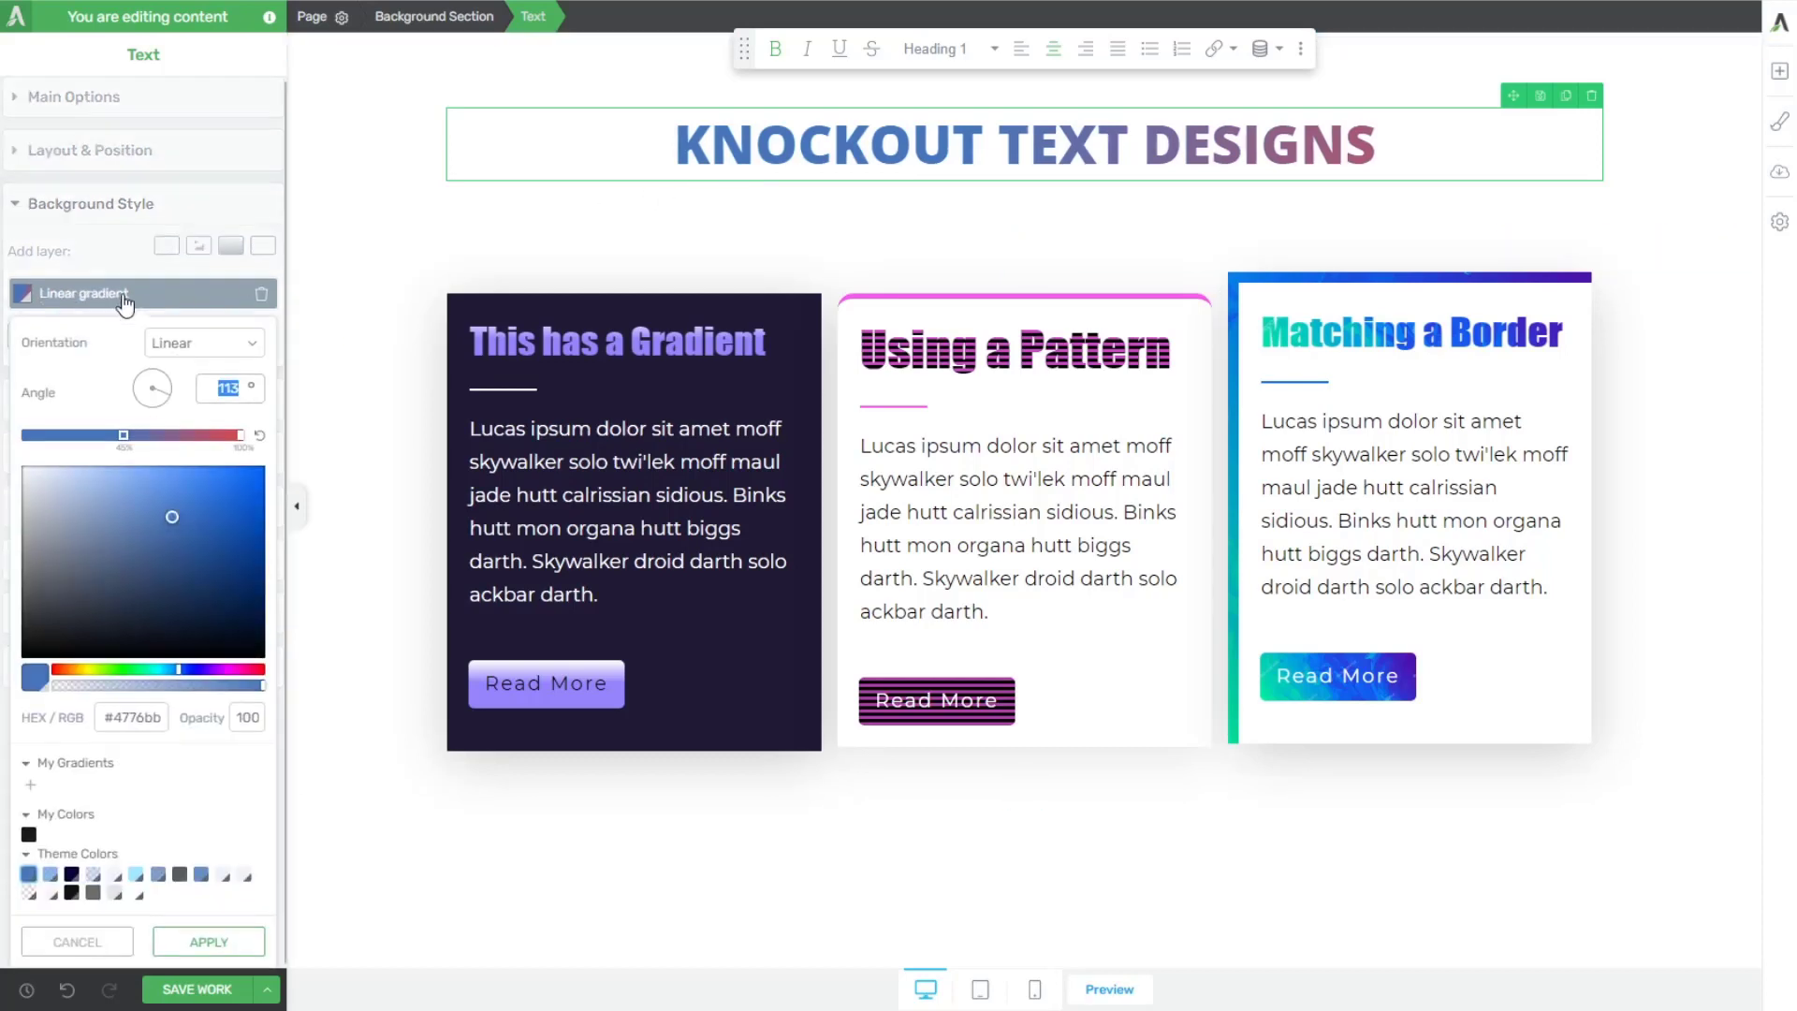
left_click(79, 943)
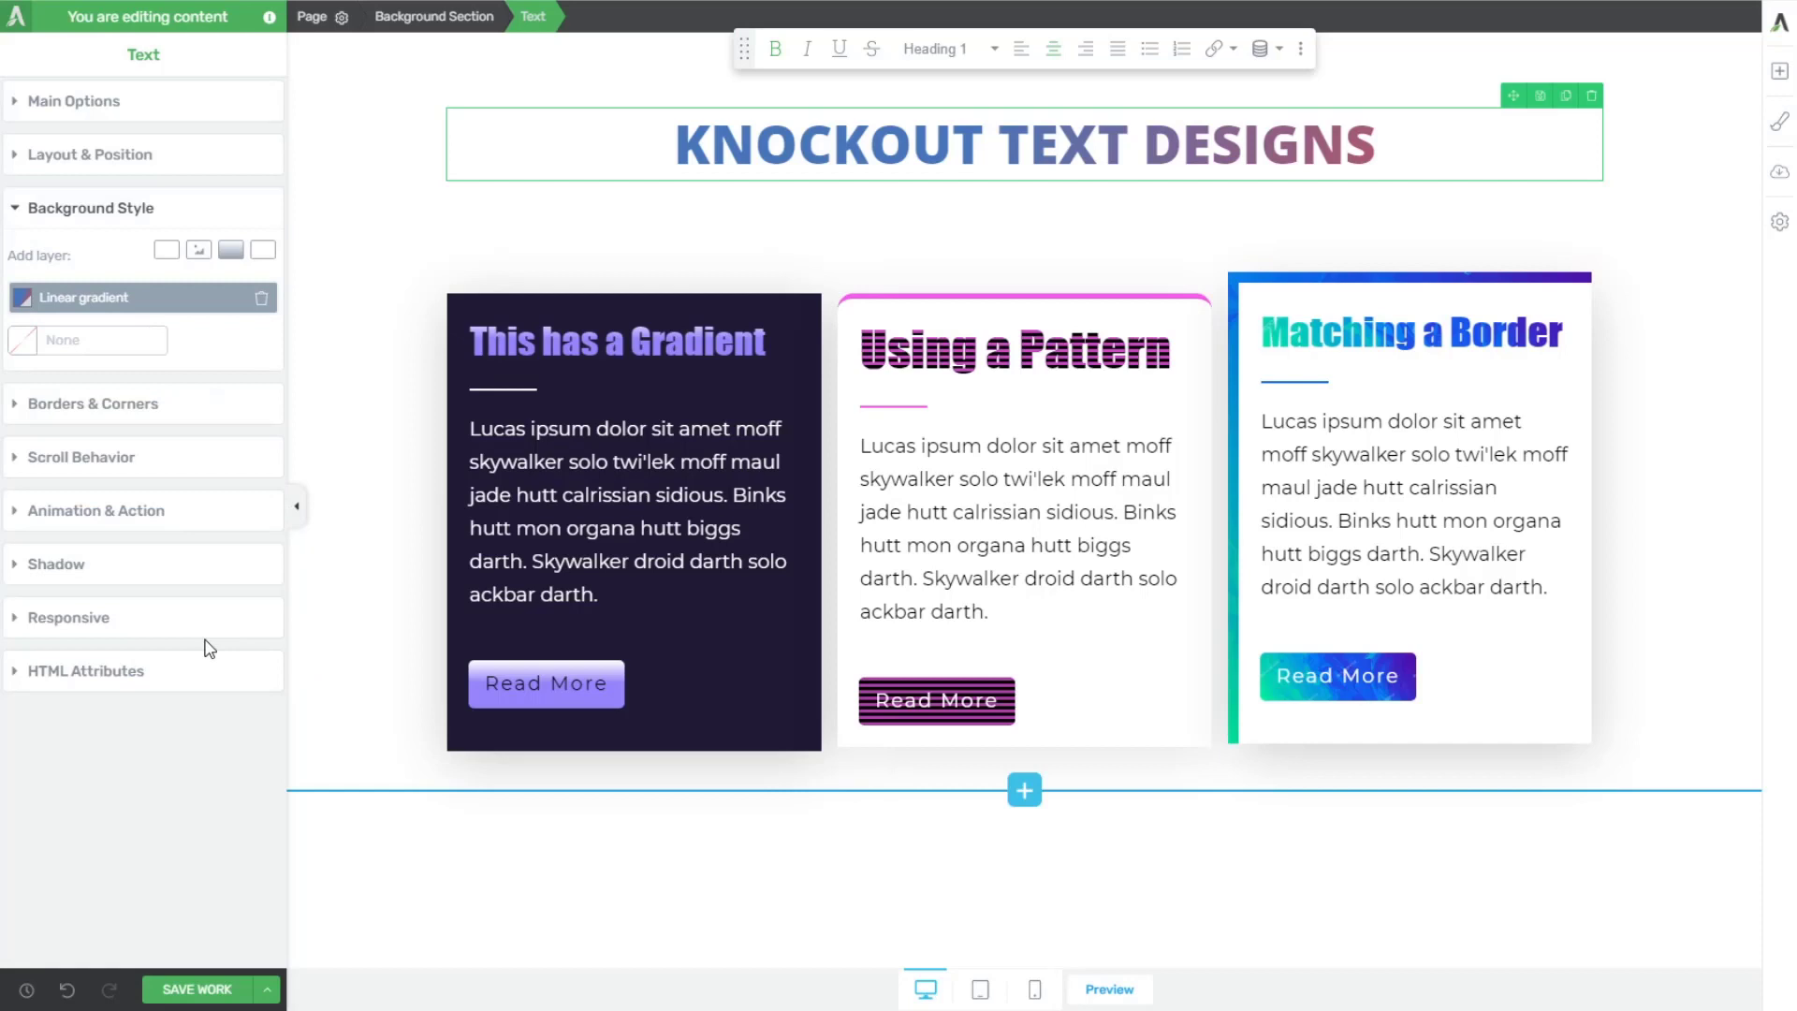
Remove the knockouttext class from the heading's HTML attributes
left_click(94, 671)
double_click(223, 573)
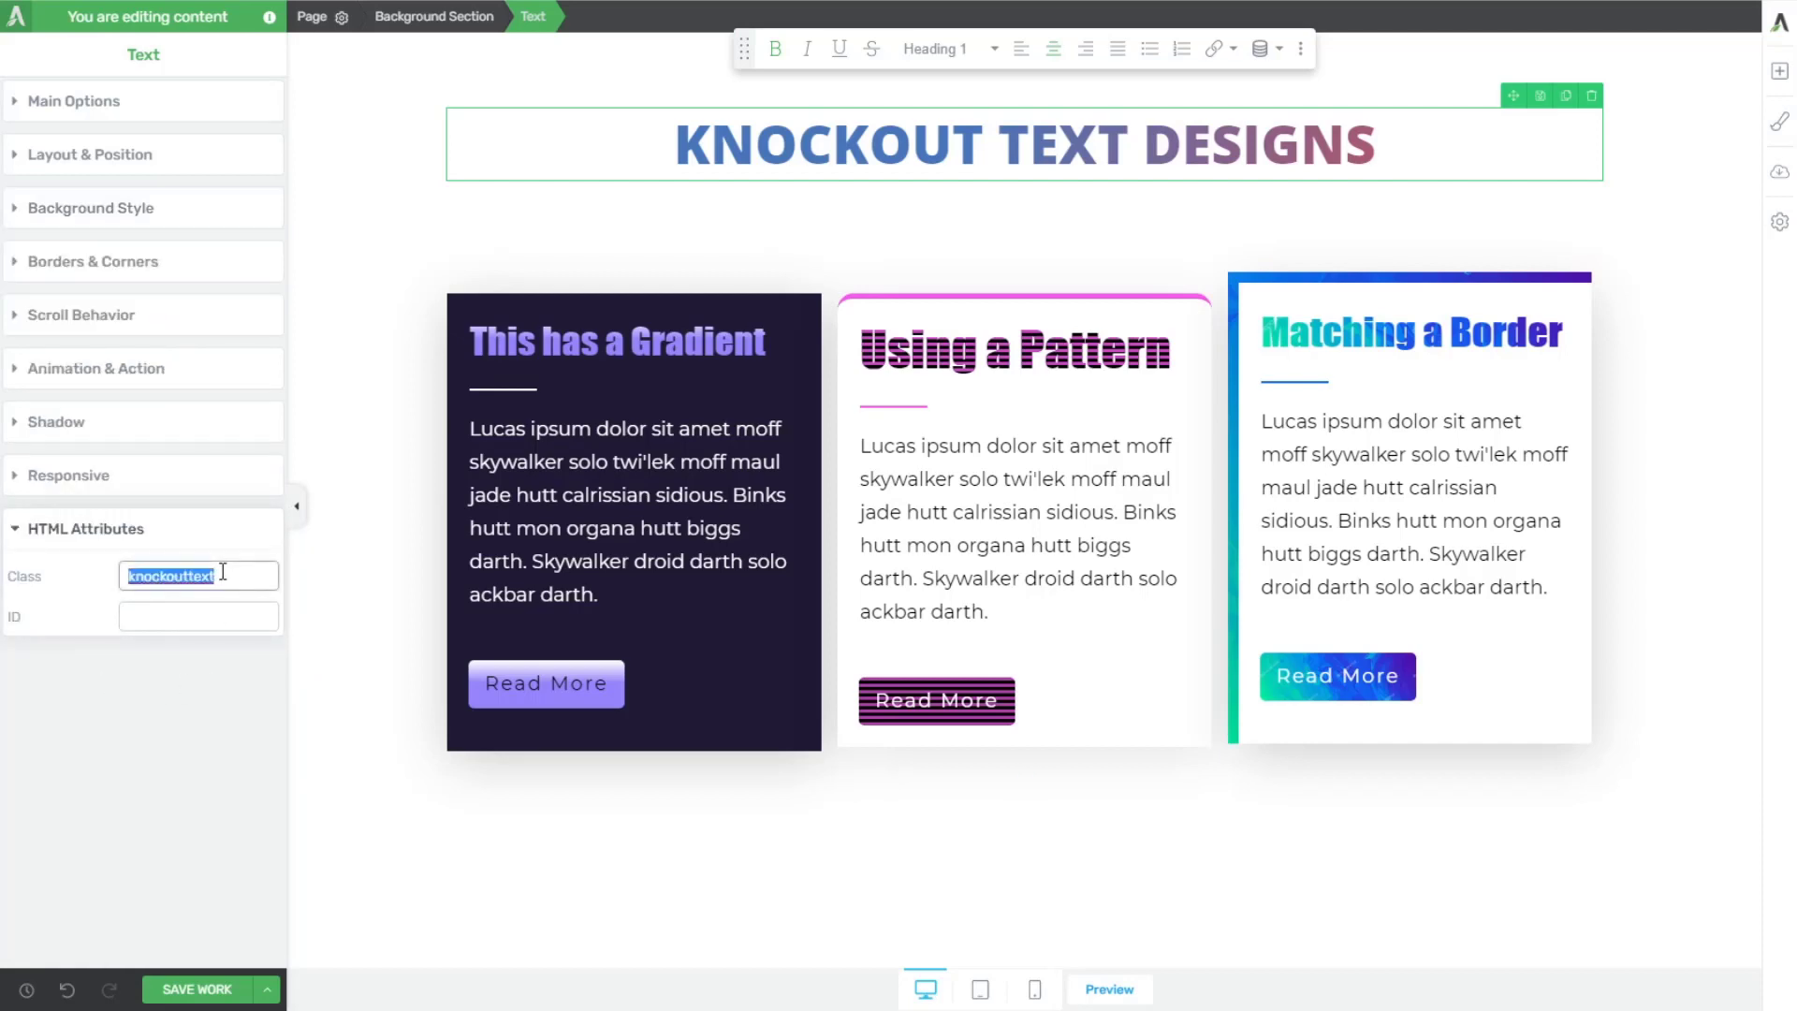
key("BackSpace")
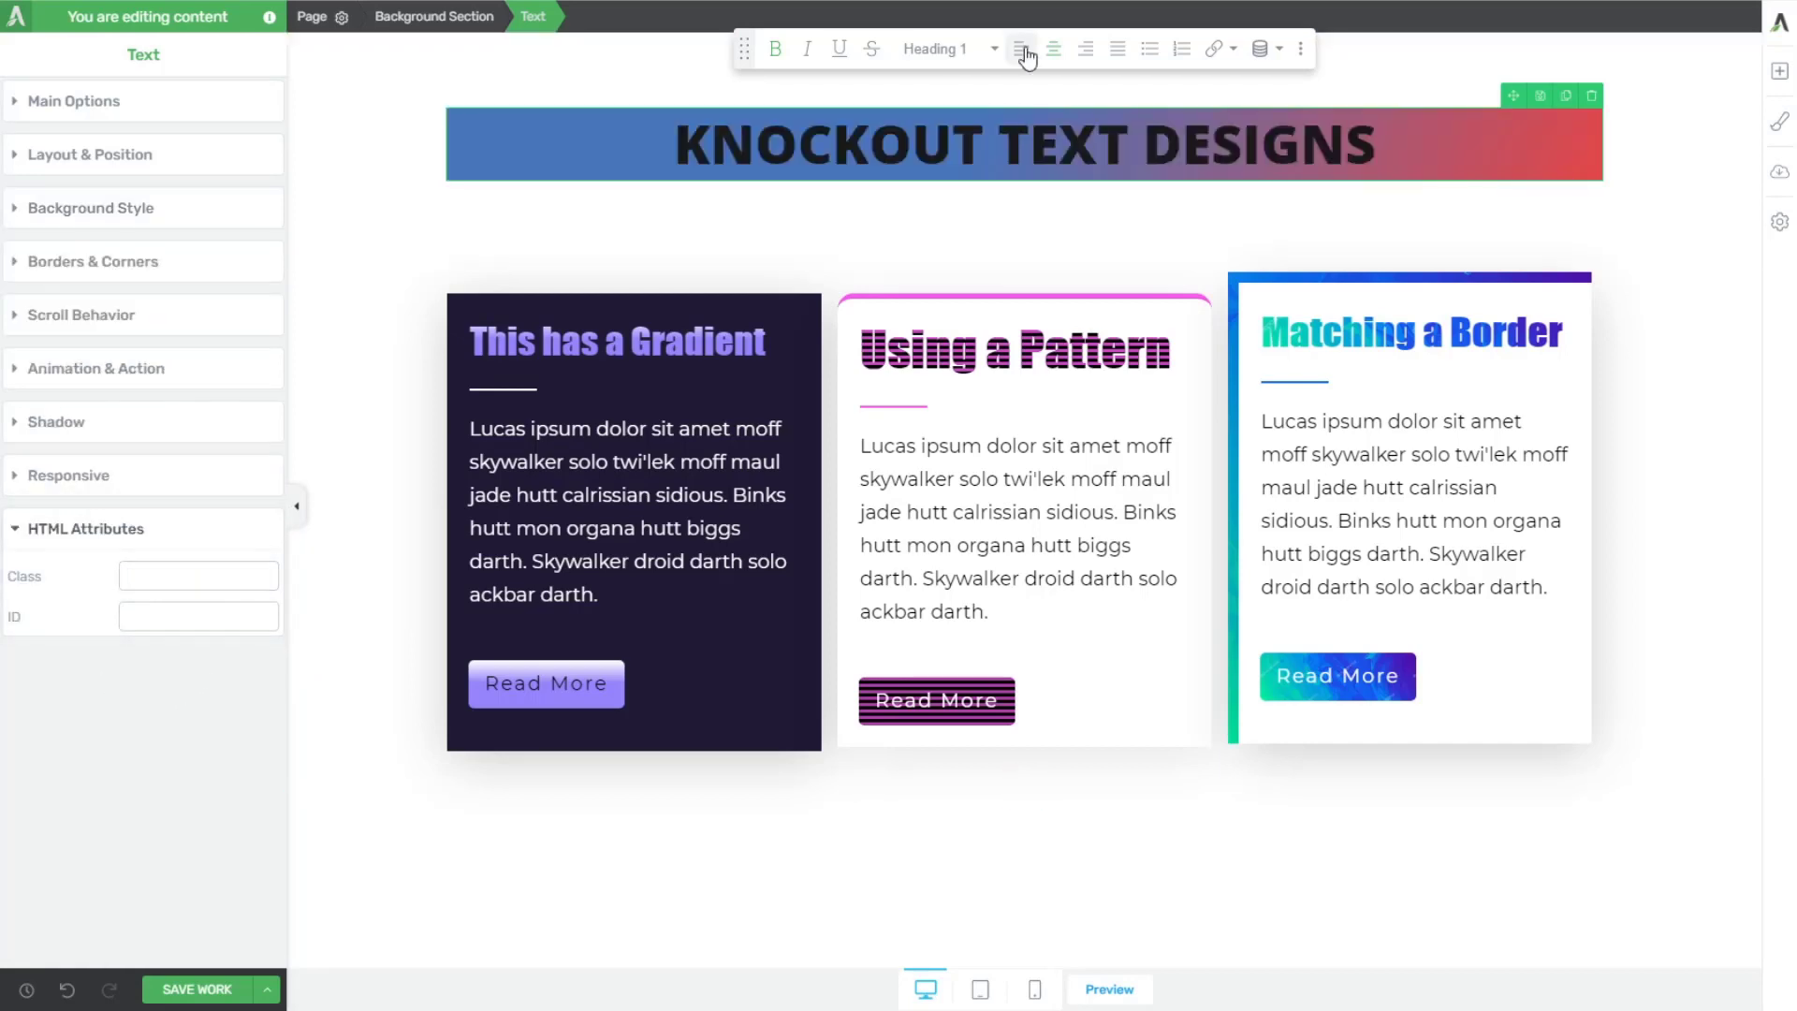
left_click(683, 147)
Recolour the heading's linear gradient from green #63bb47 to blue #4864e4, shifting the green stop left
left_click(91, 208)
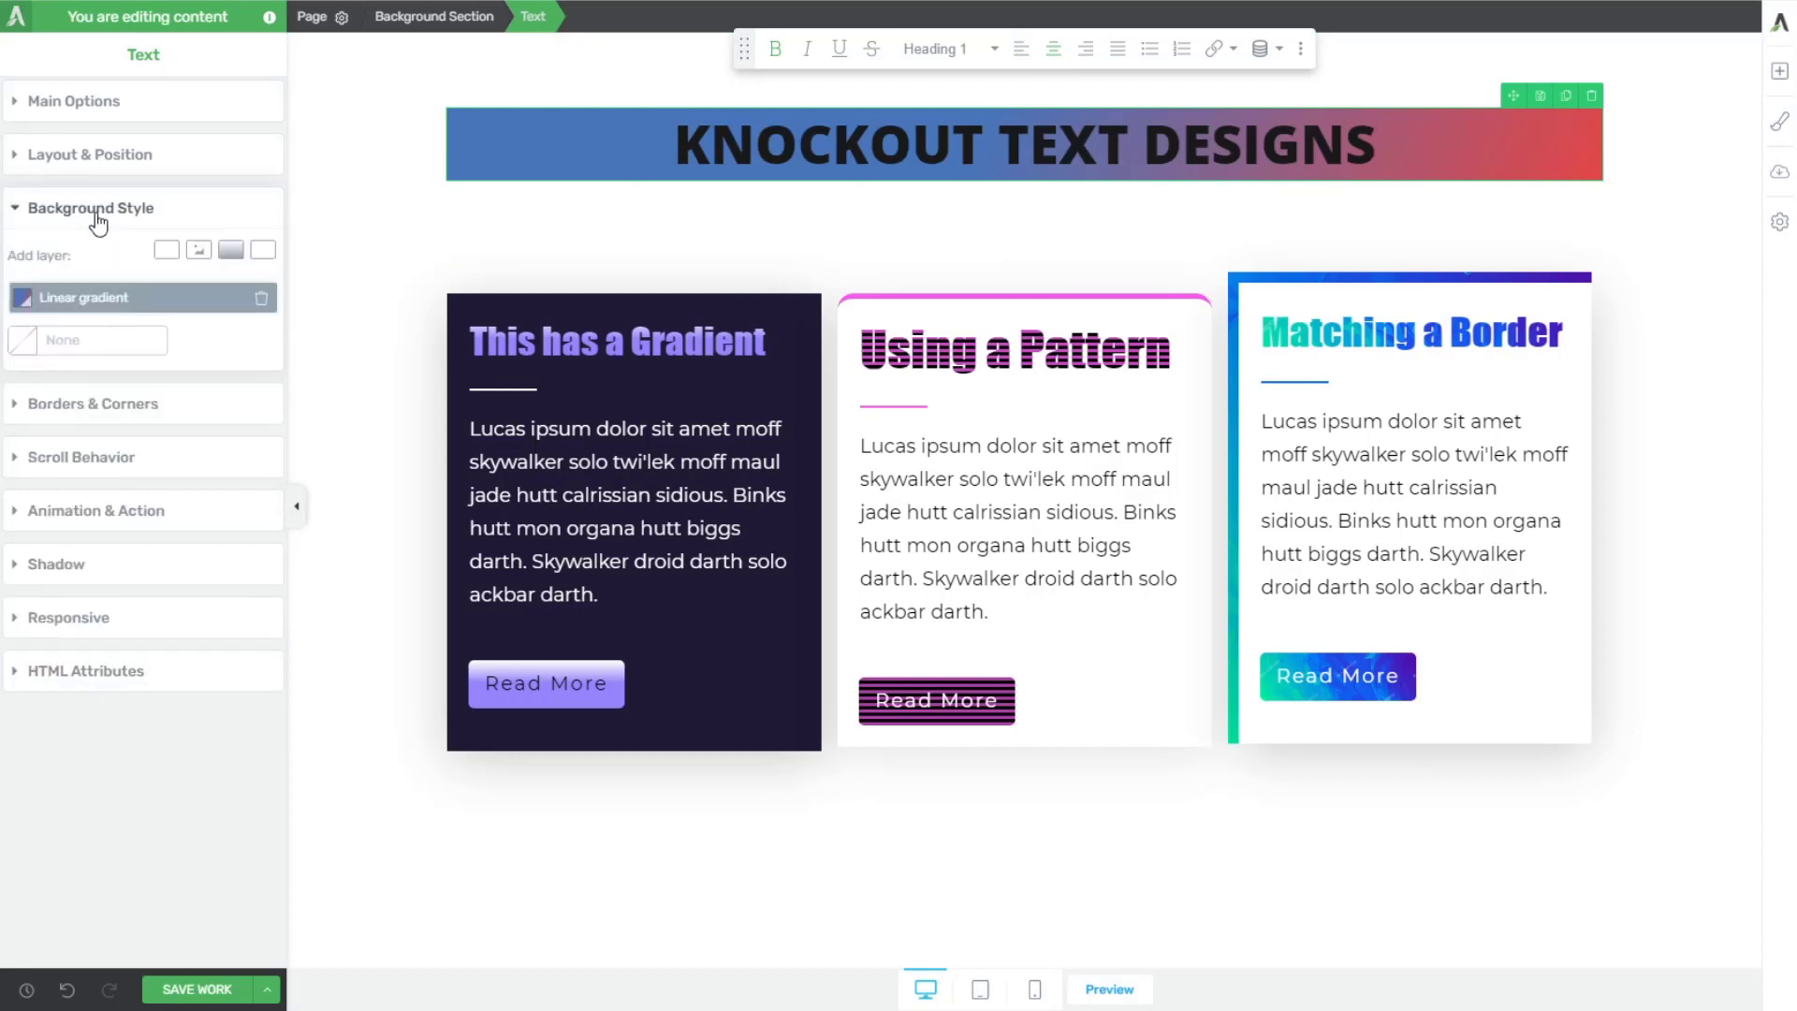
left_click(91, 298)
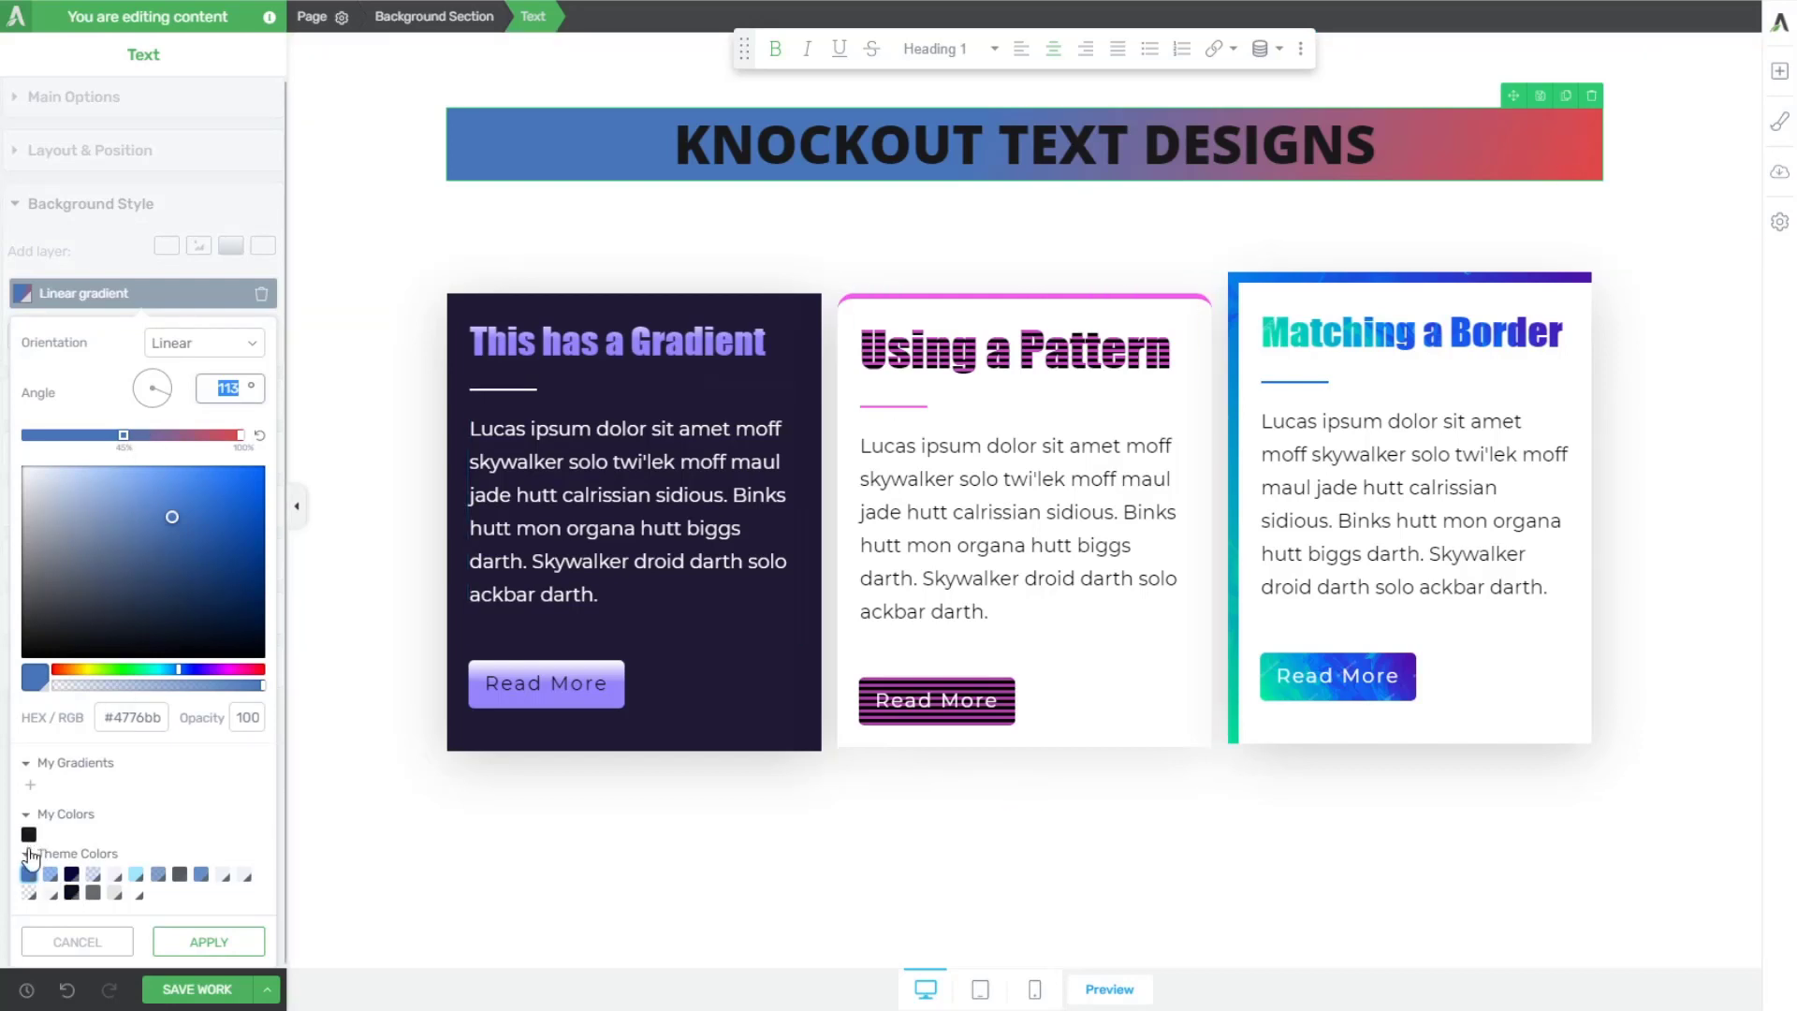
left_click(114, 670)
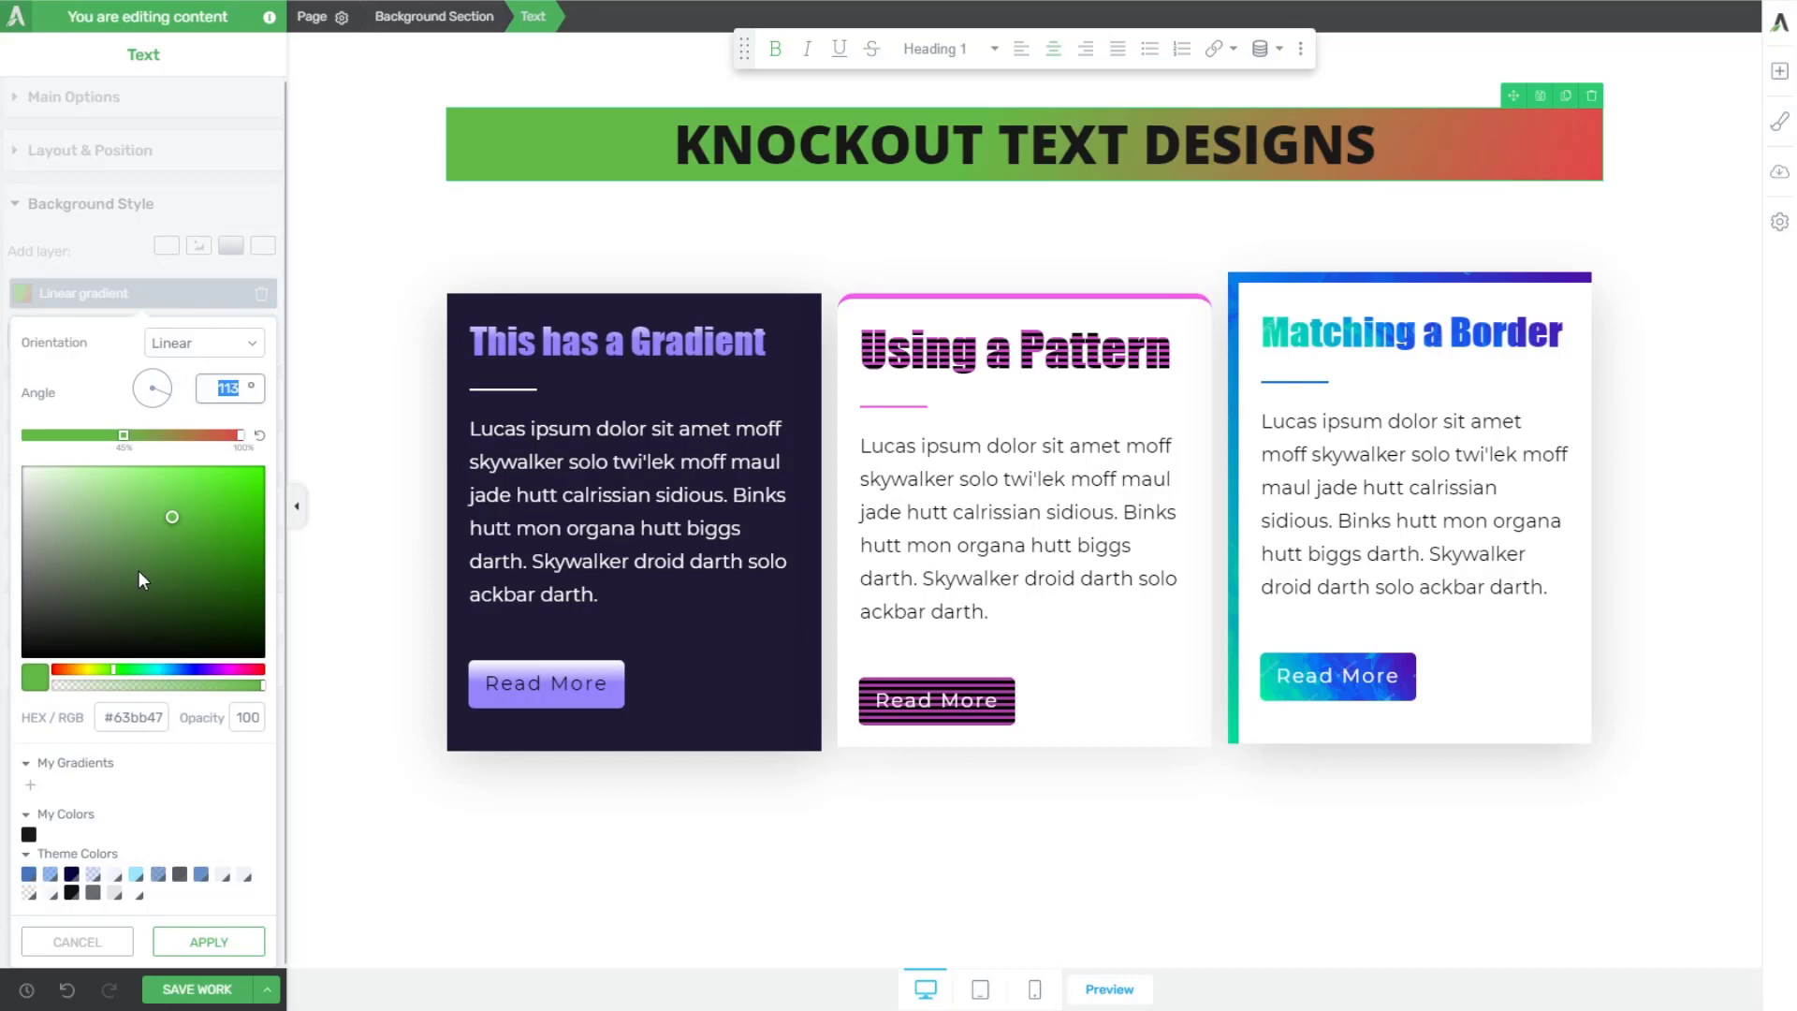
left_click(240, 436)
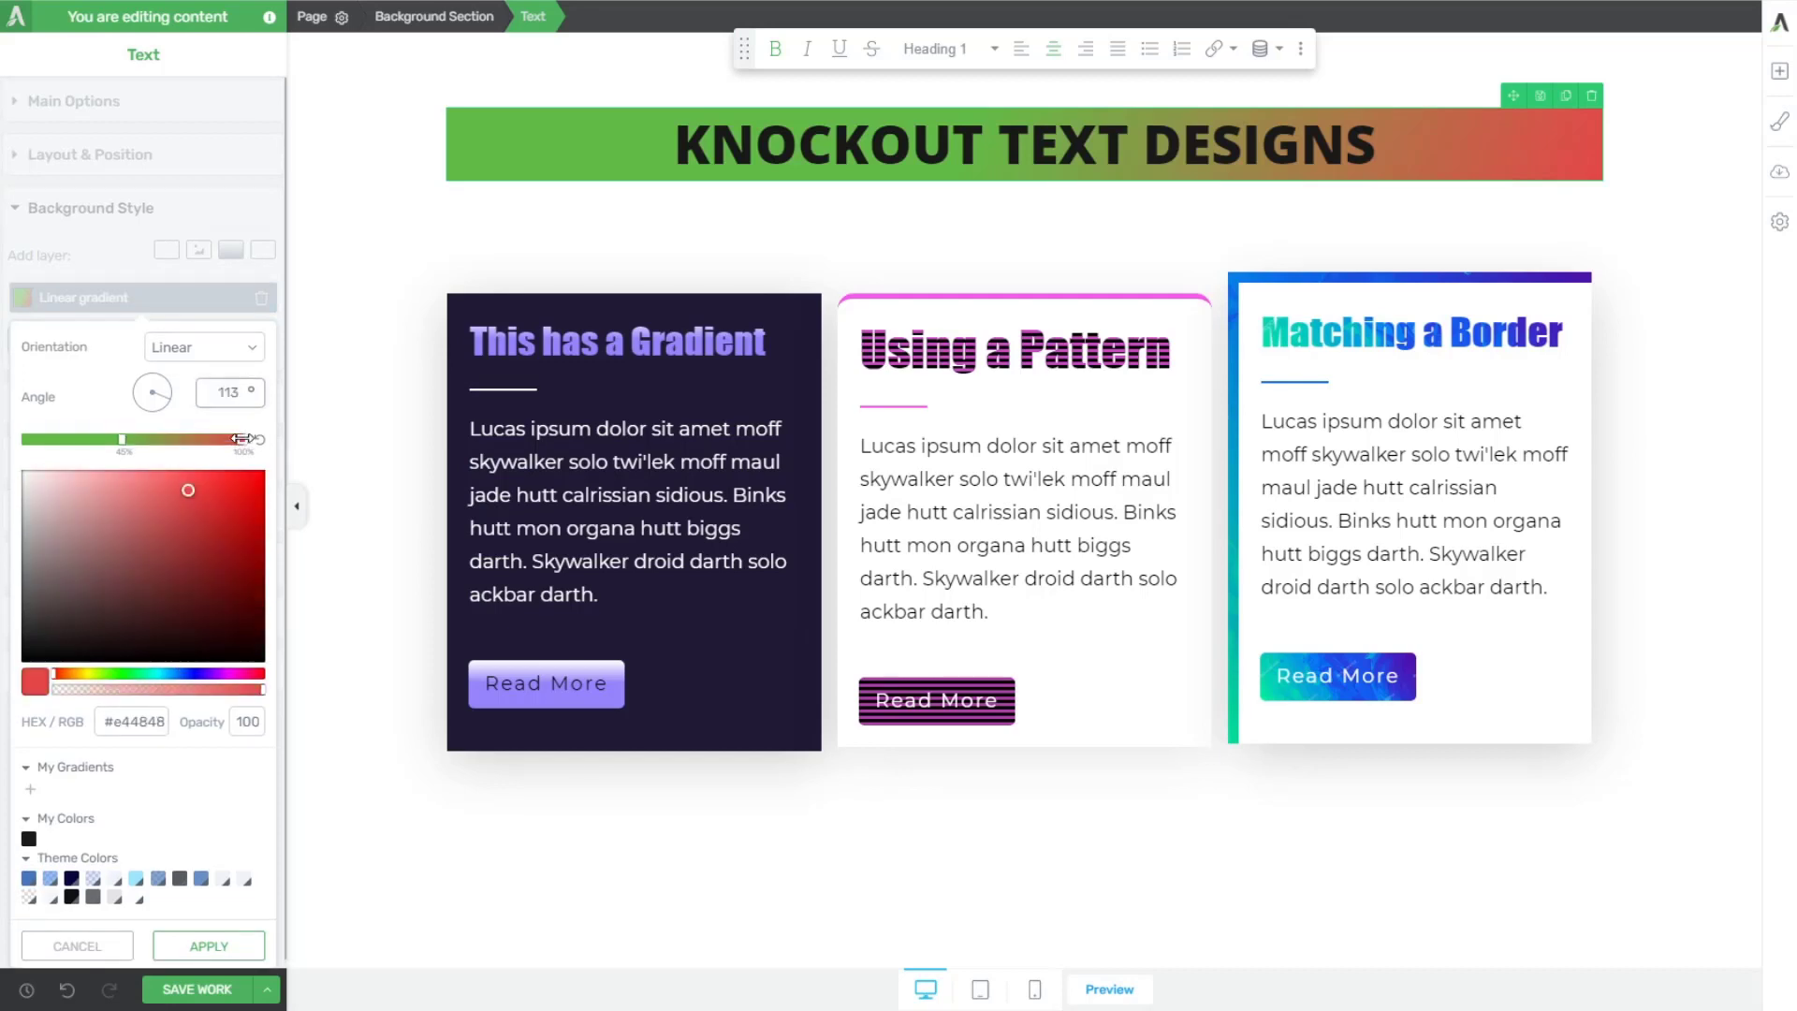
left_click(186, 673)
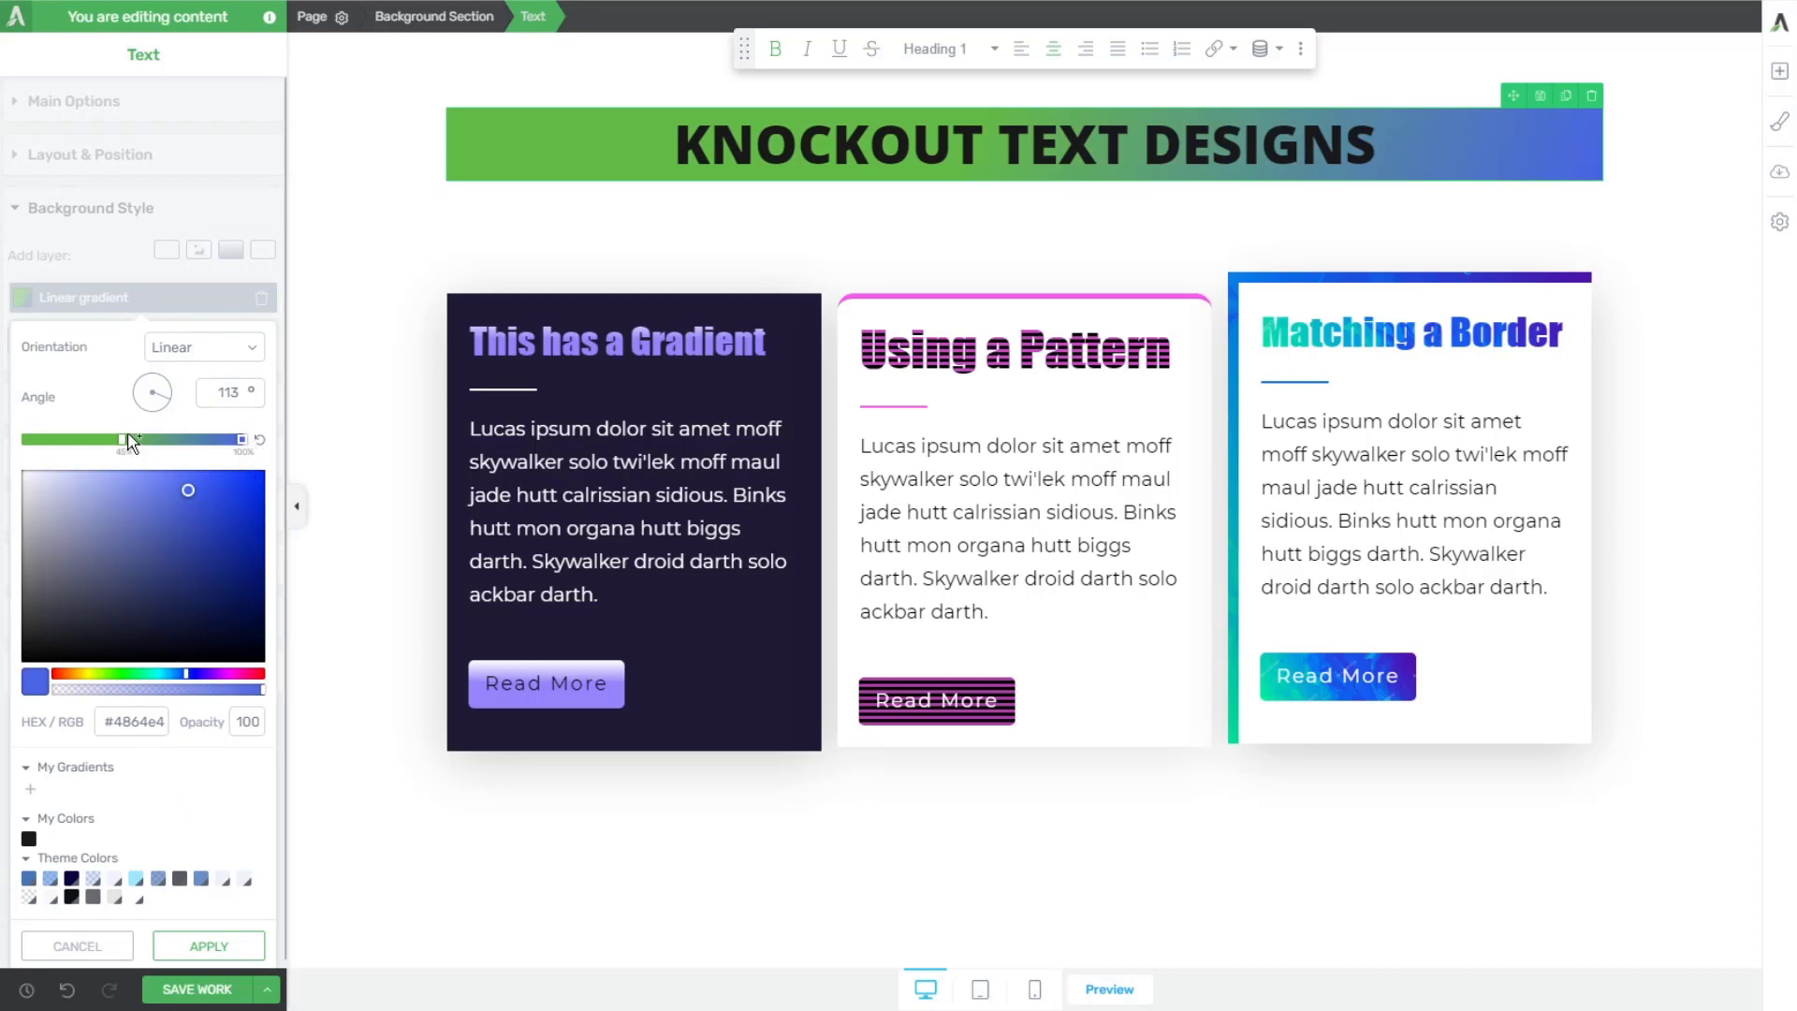
left_click_drag(124, 440, 38, 441)
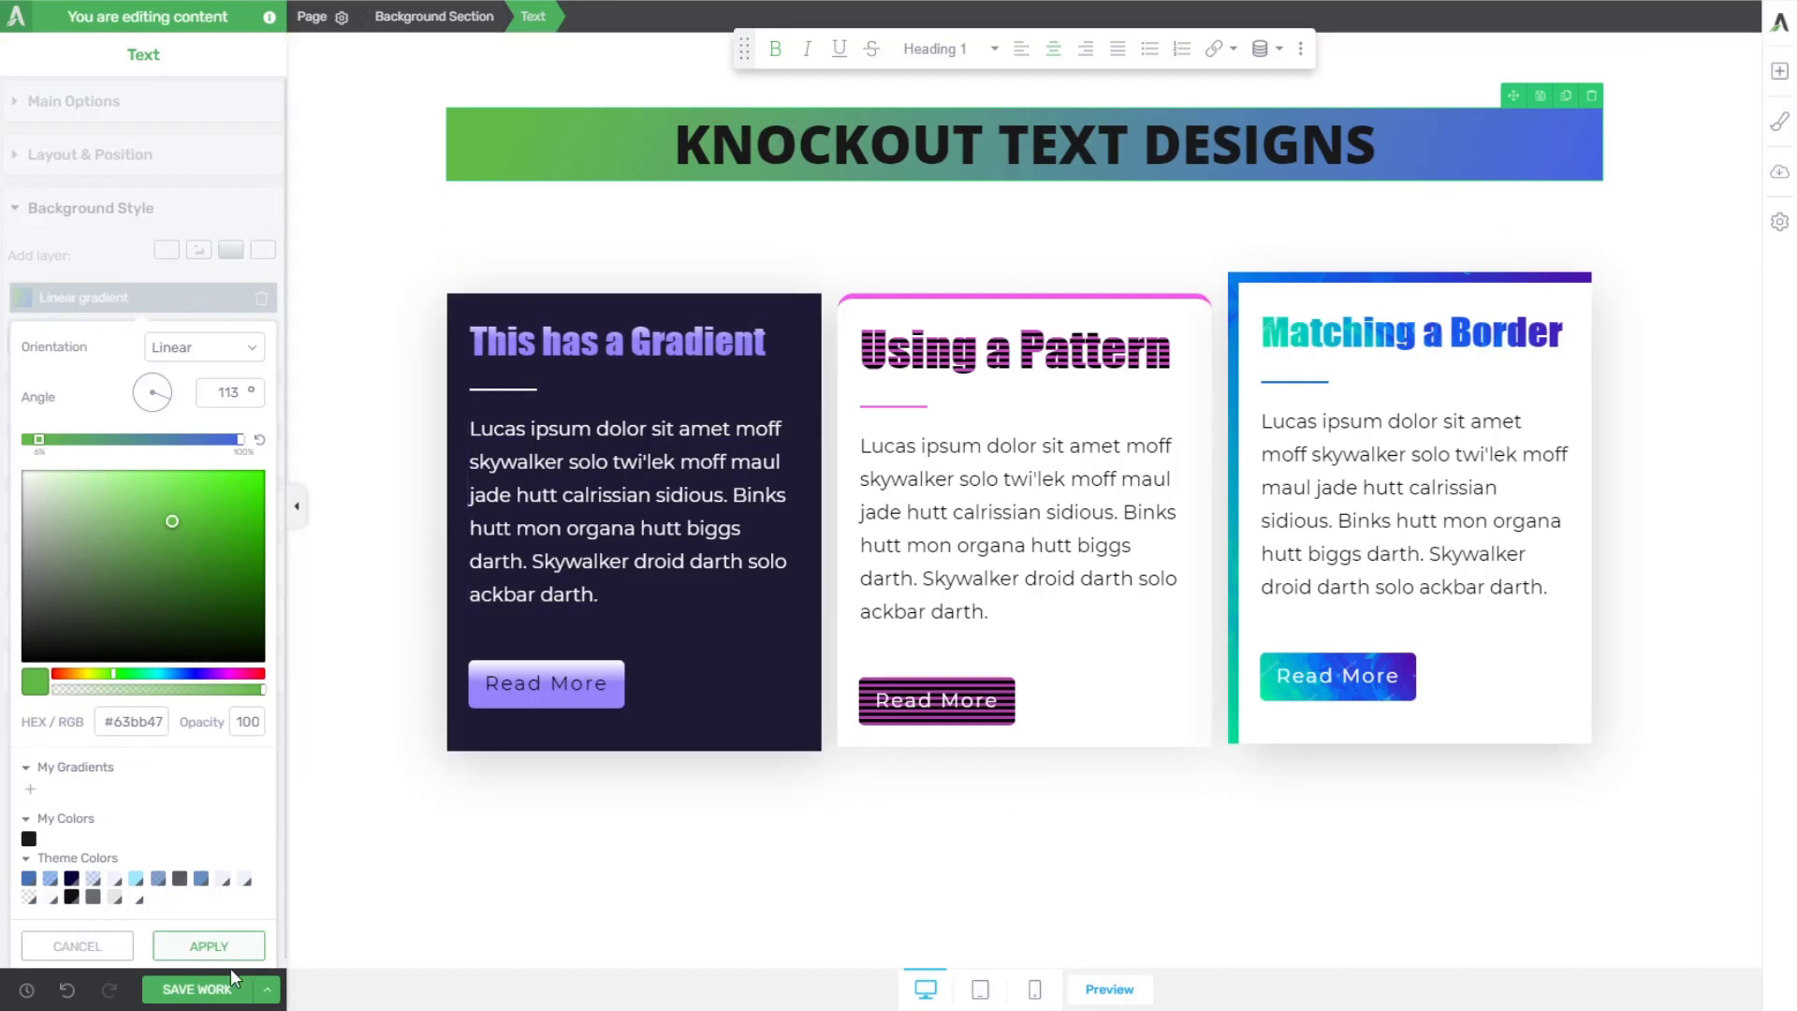
left_click(208, 945)
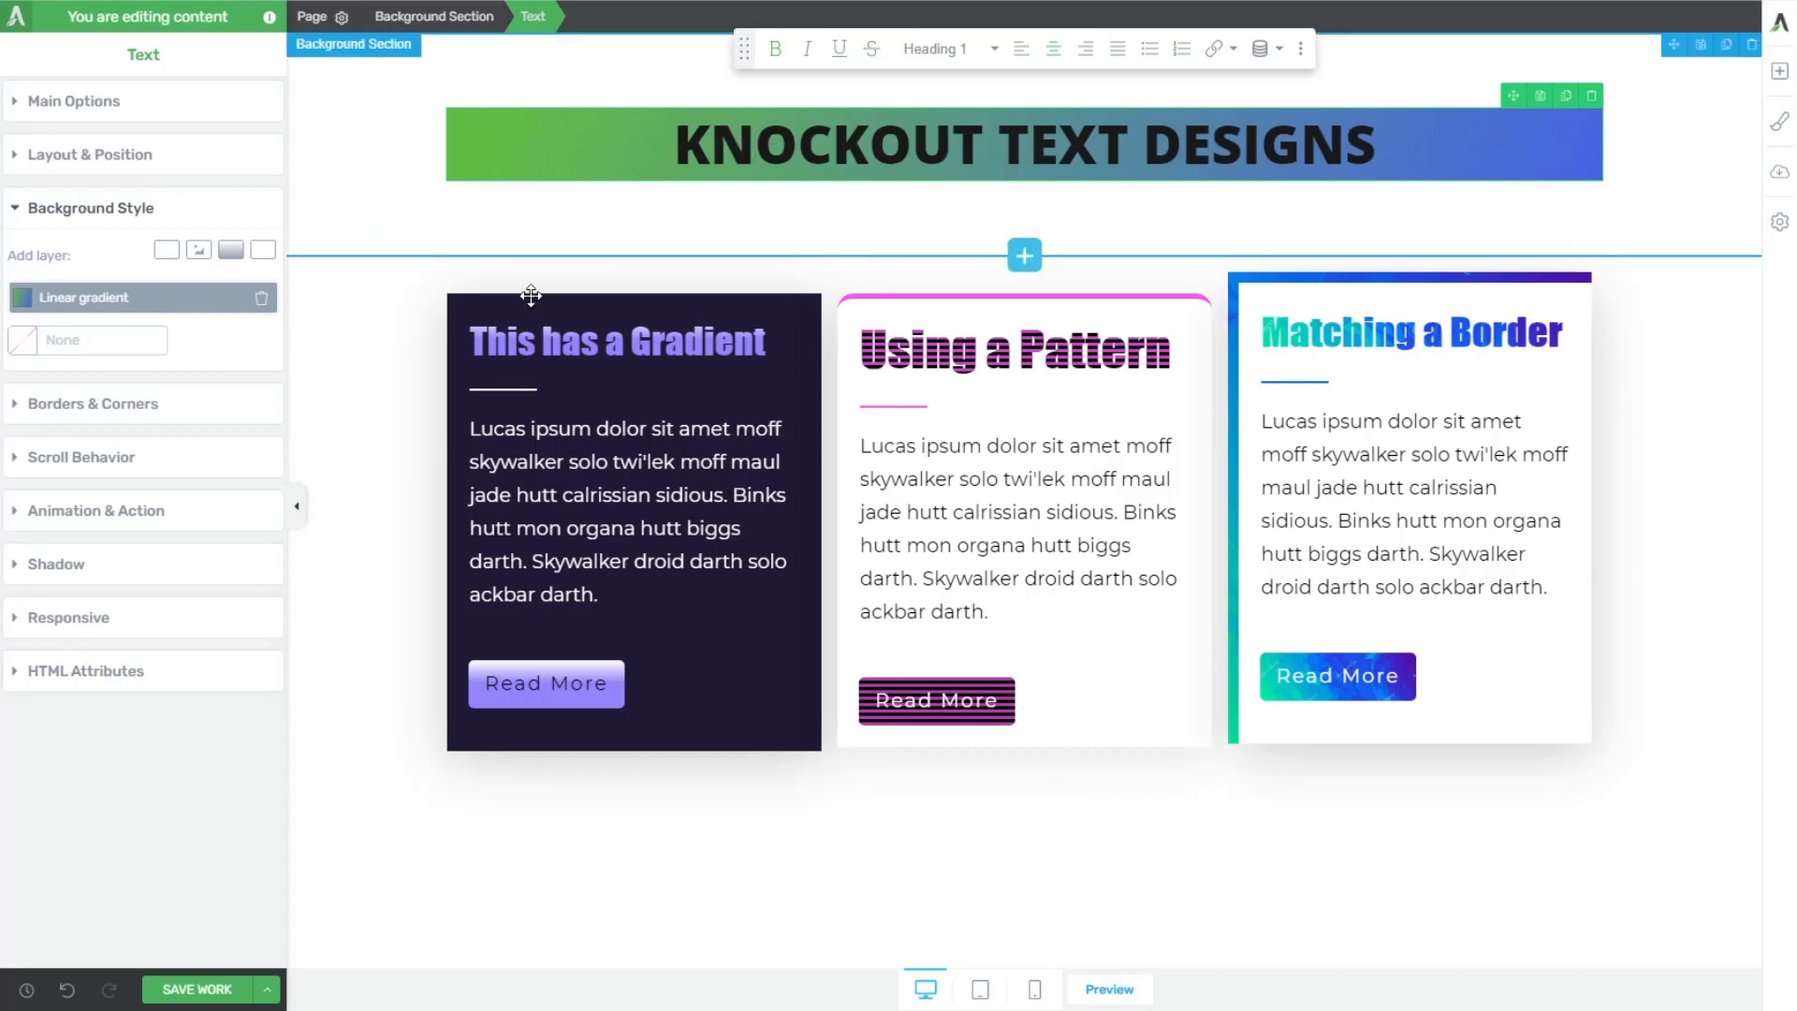
Set the heading's Class attribute to knockouttext so the gradient fills its letters
left_click(84, 672)
left_click(150, 579)
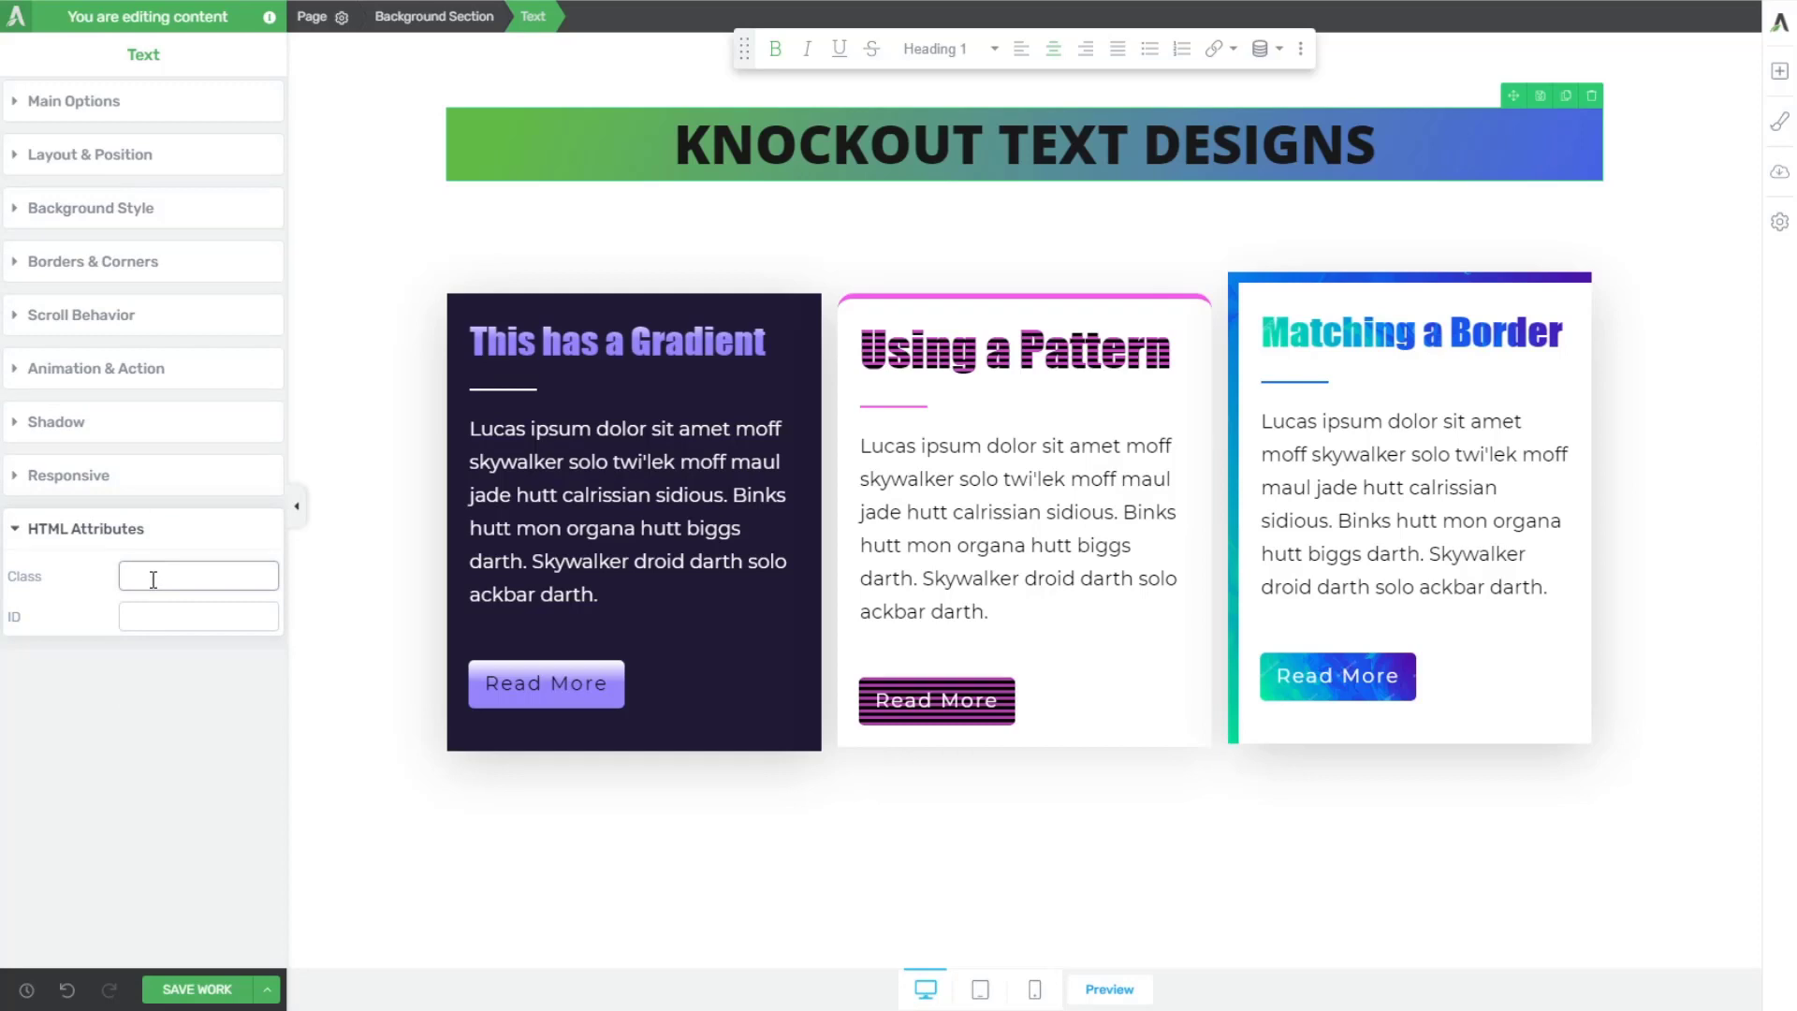
type("knockouttext")
left_click(105, 625)
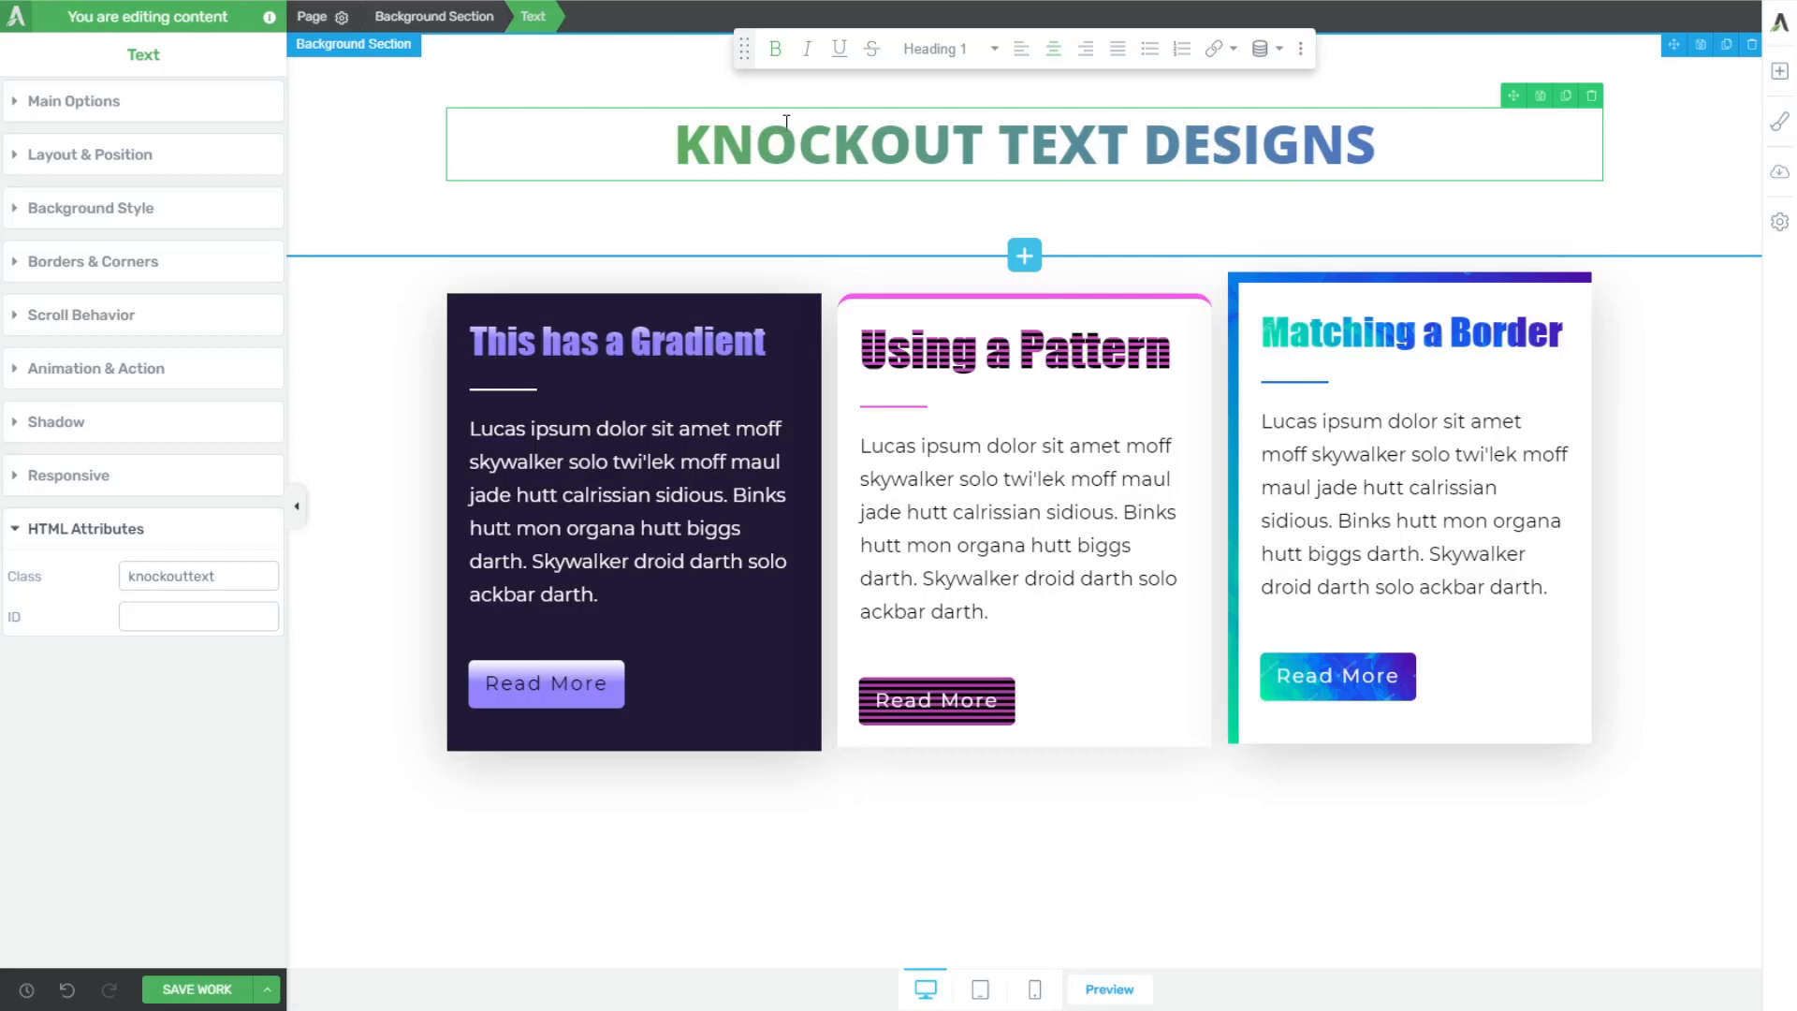
left_click(1780, 226)
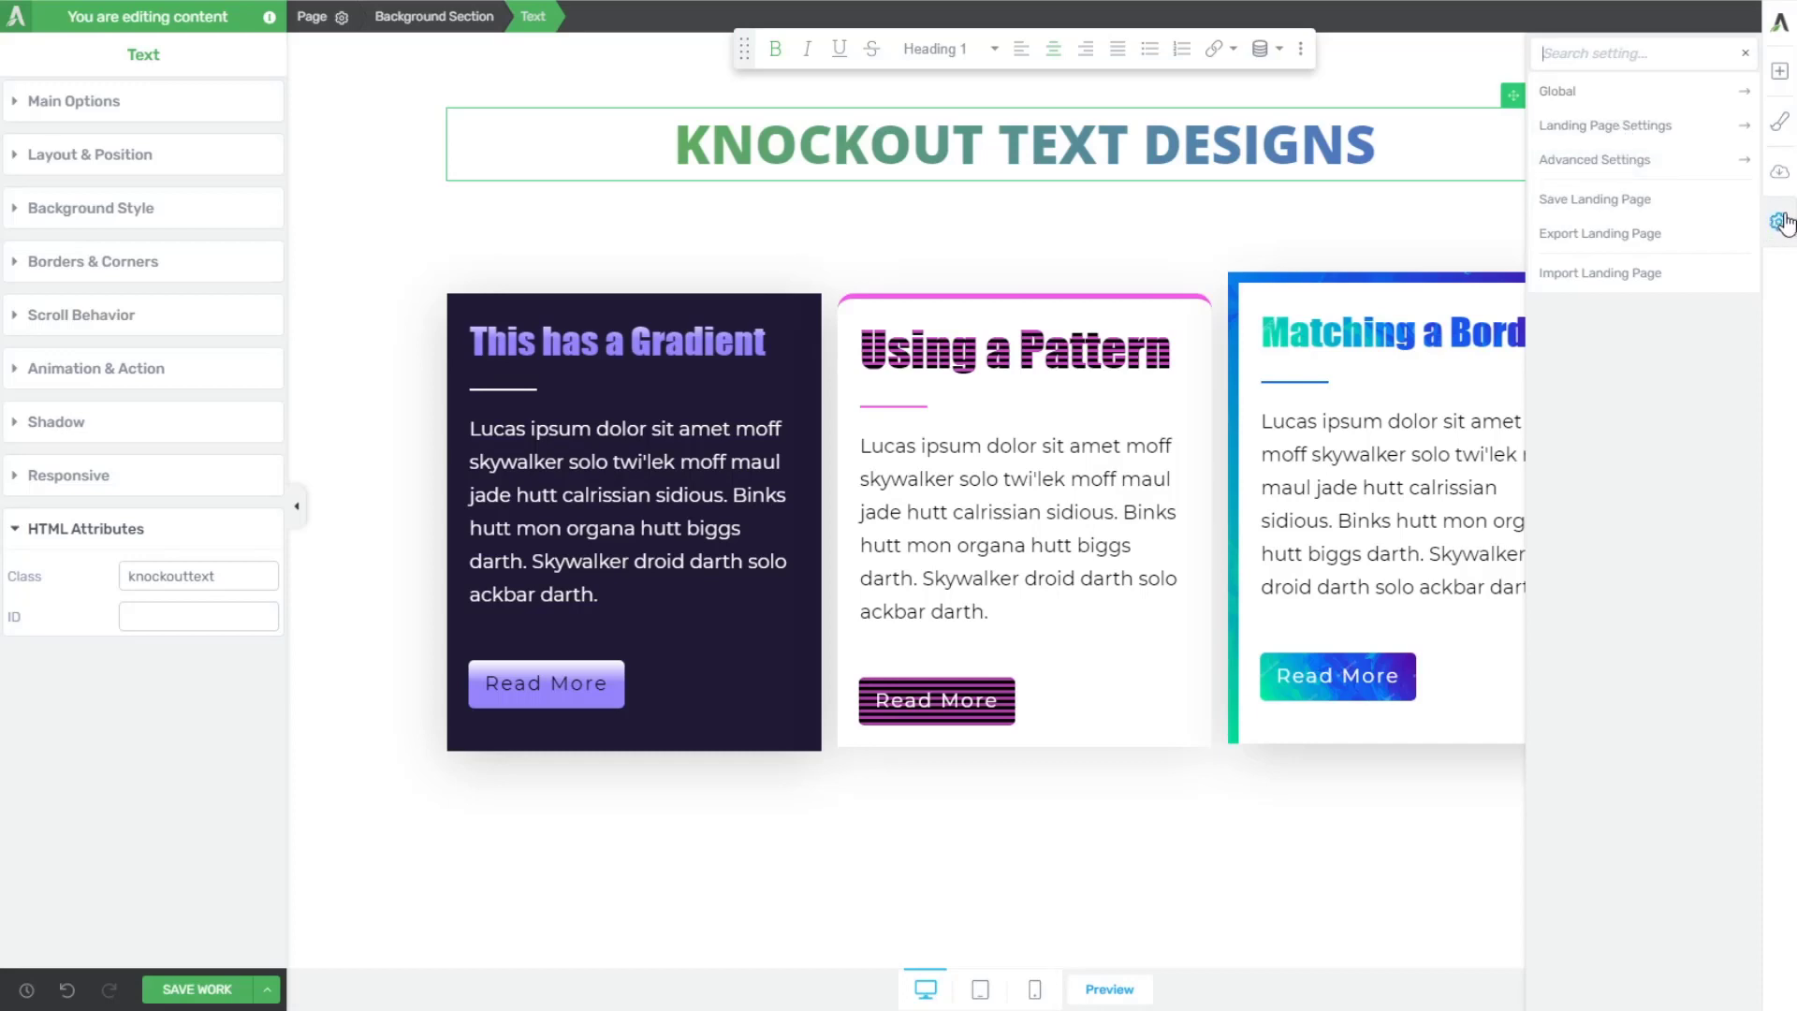
left_click(1611, 161)
left_click(1607, 127)
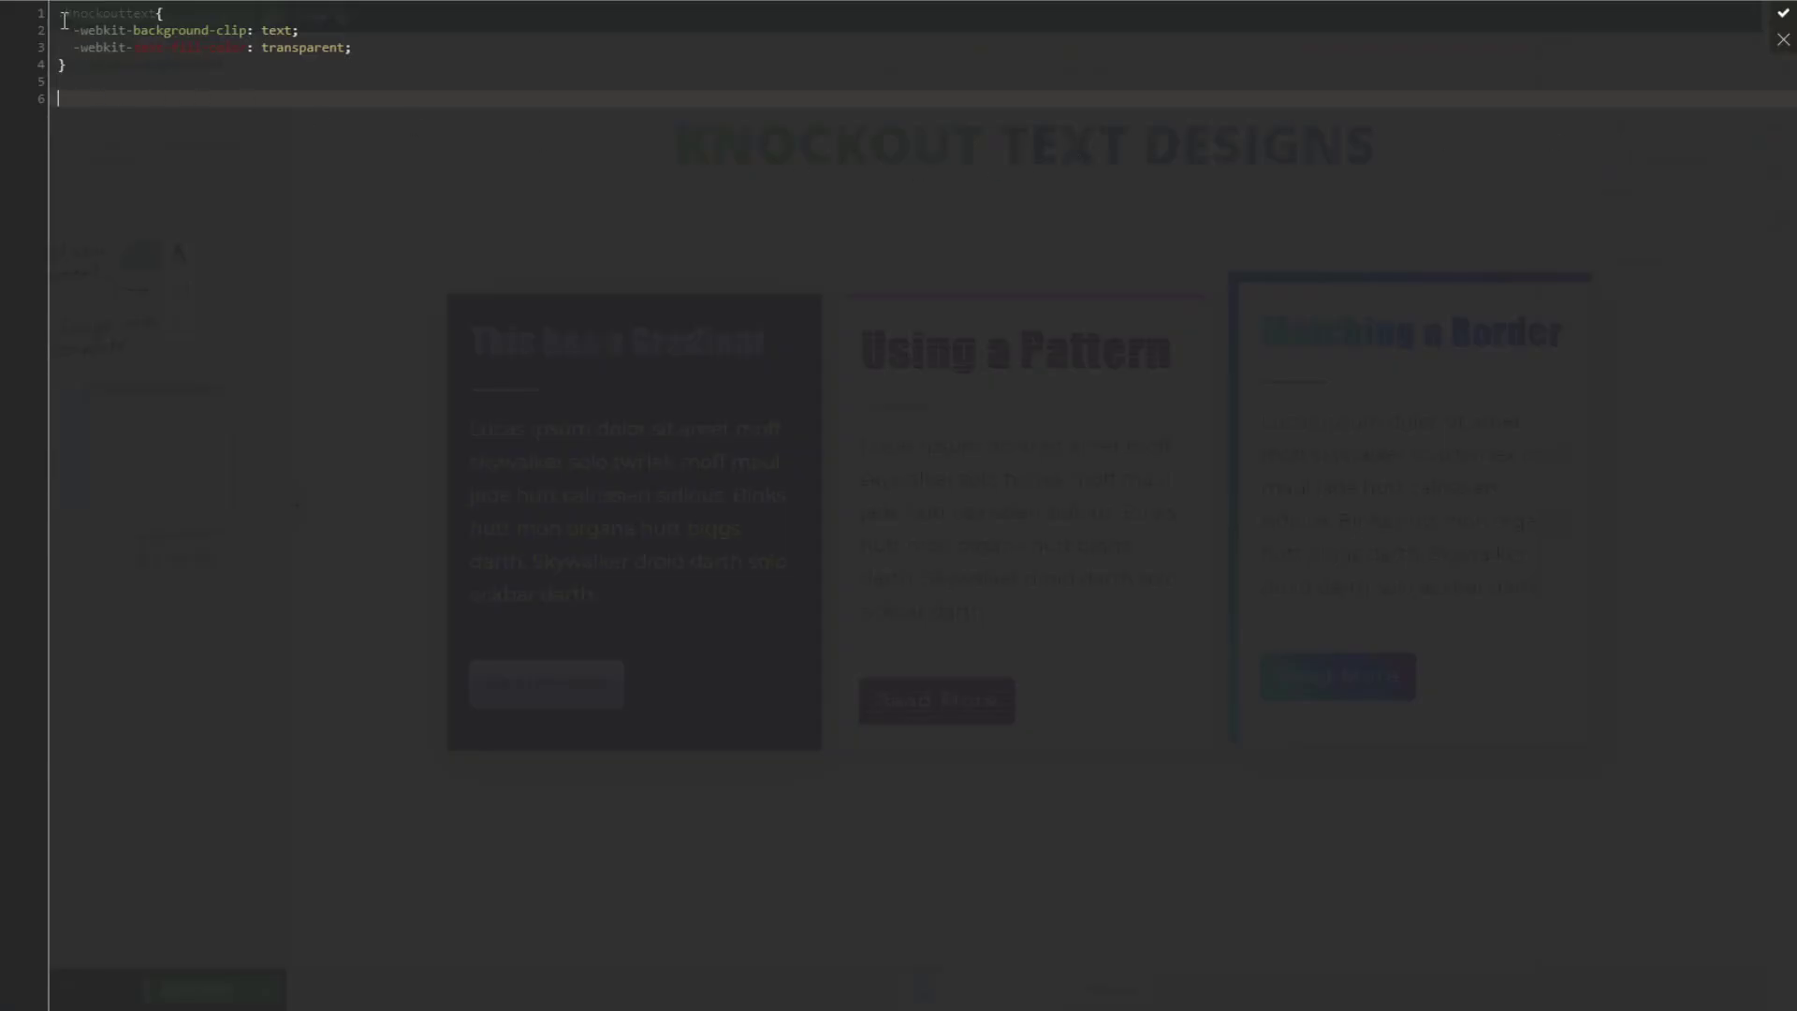
left_click_drag(61, 18, 365, 47)
left_click(181, 47)
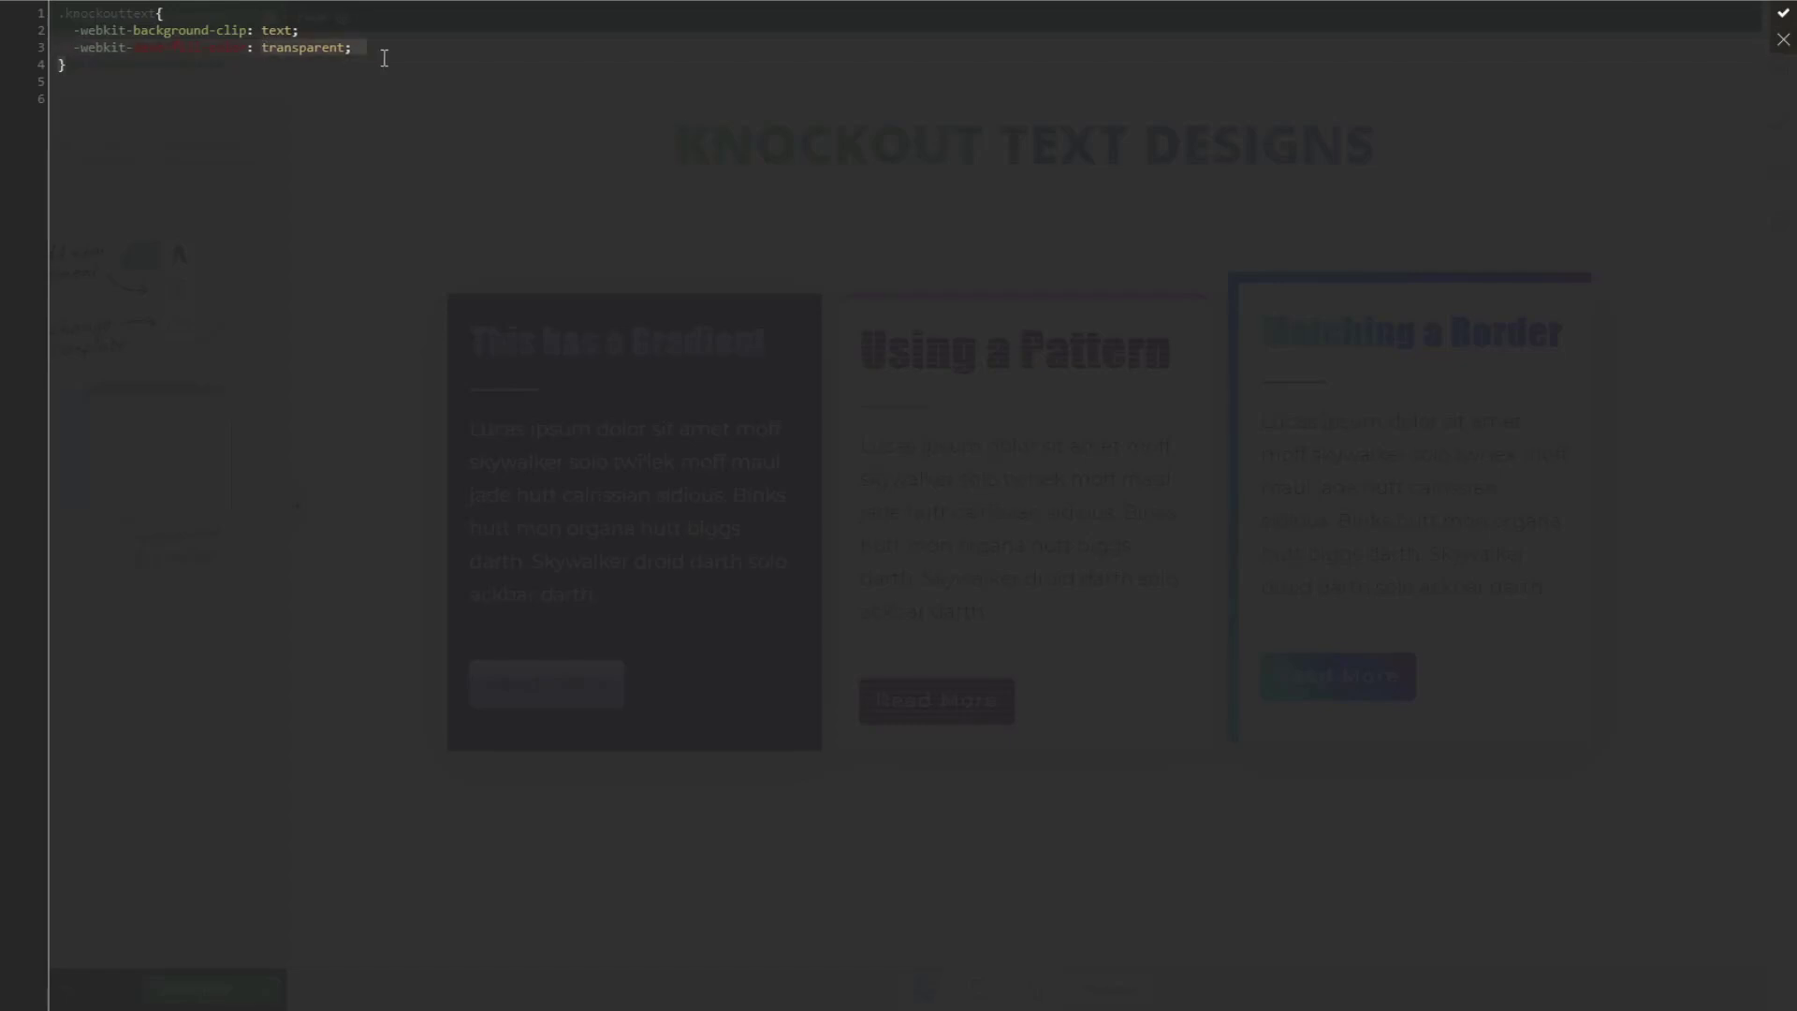
left_click(132, 68)
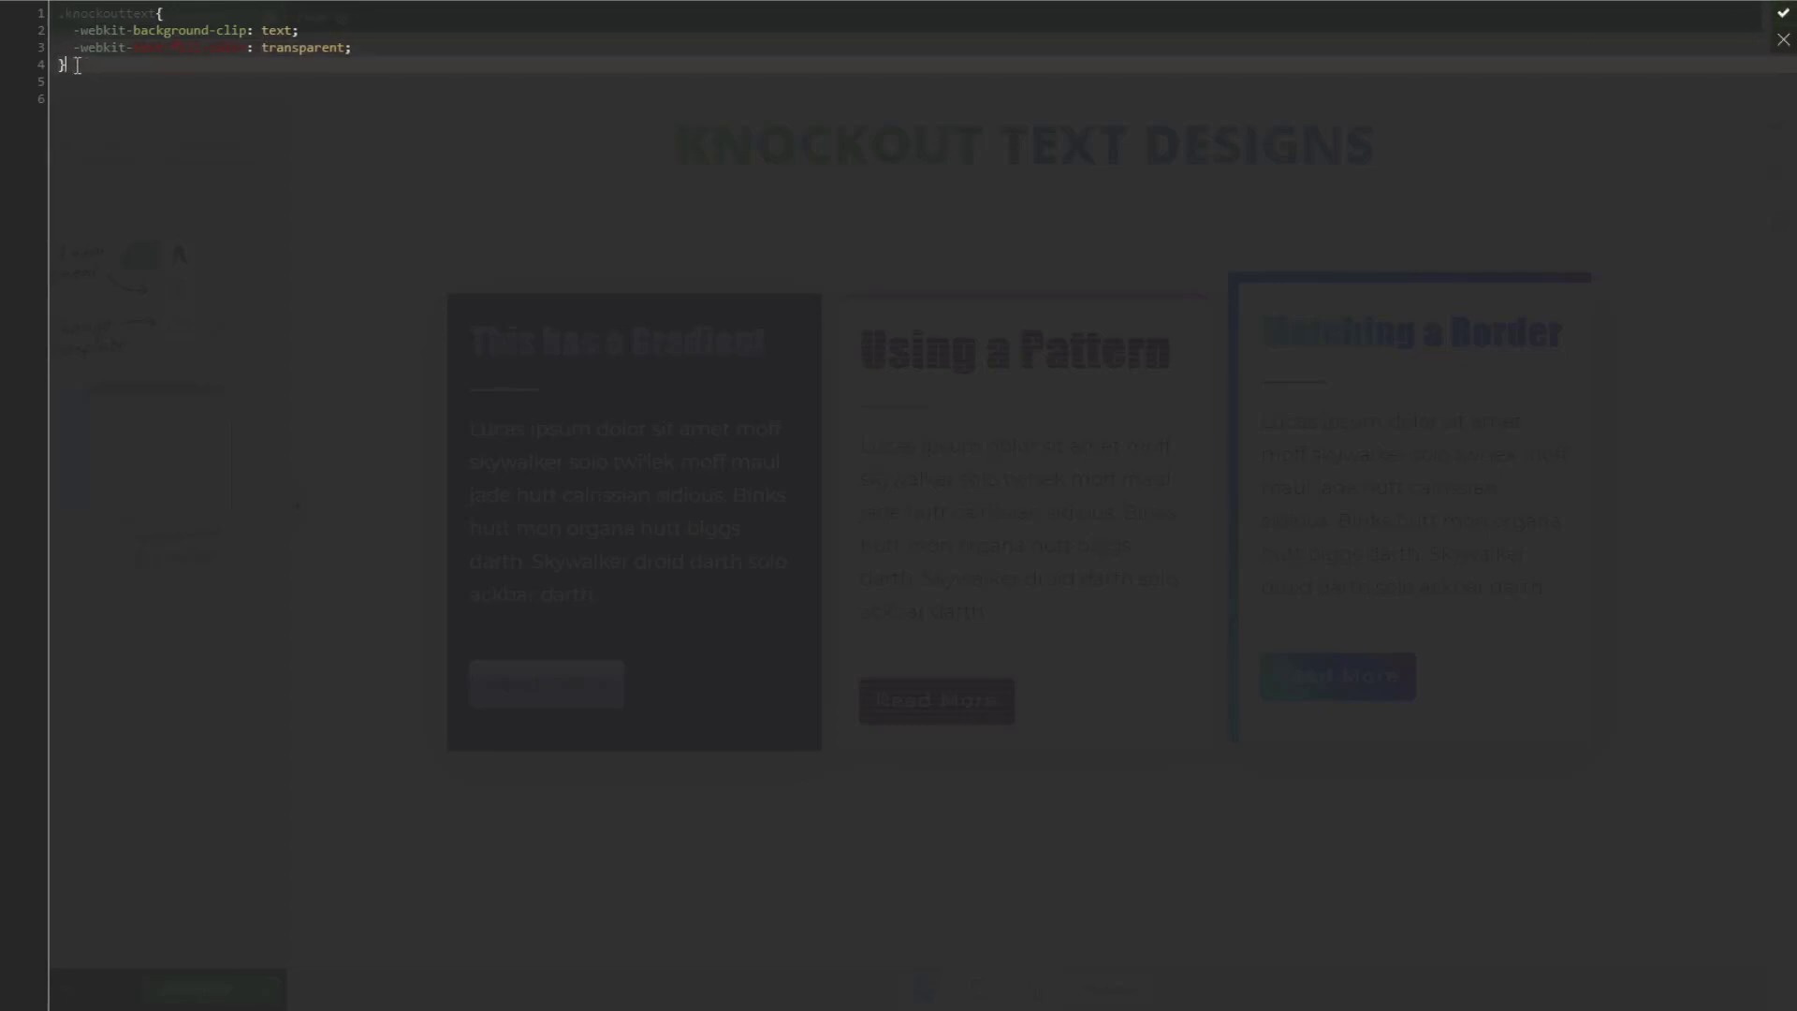
left_click_drag(58, 66, 52, 13)
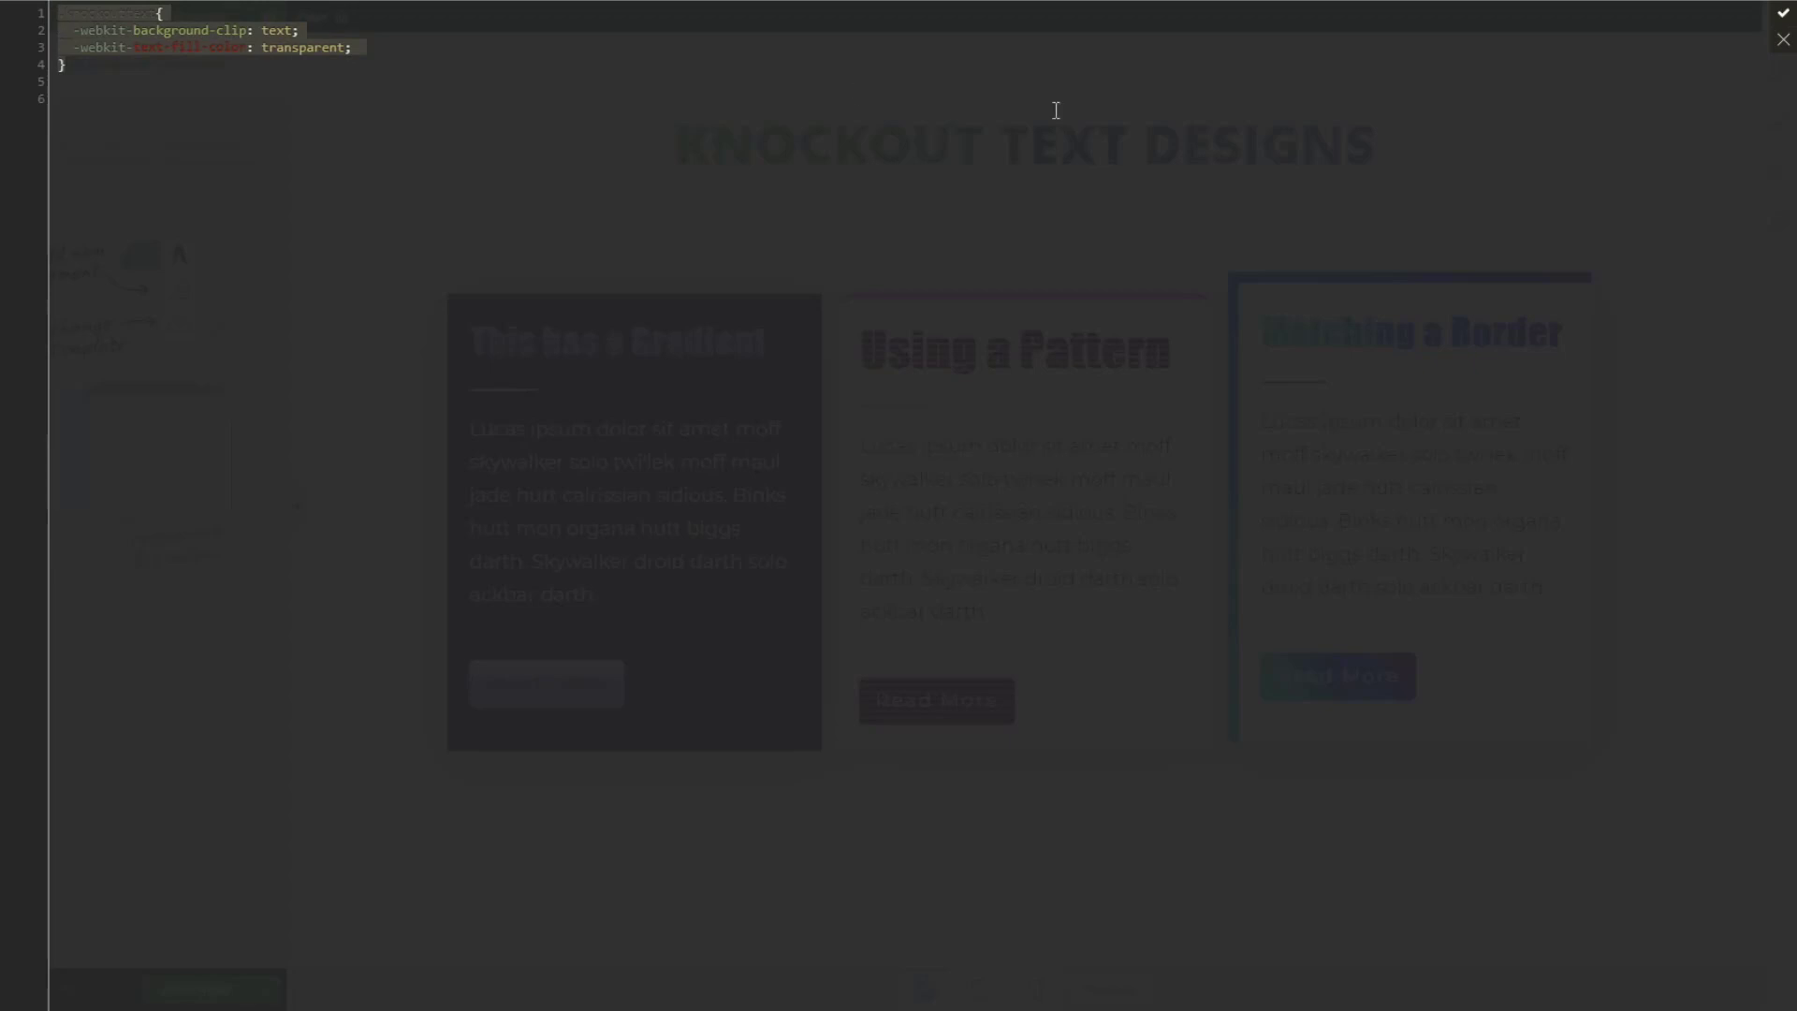
left_click(1783, 13)
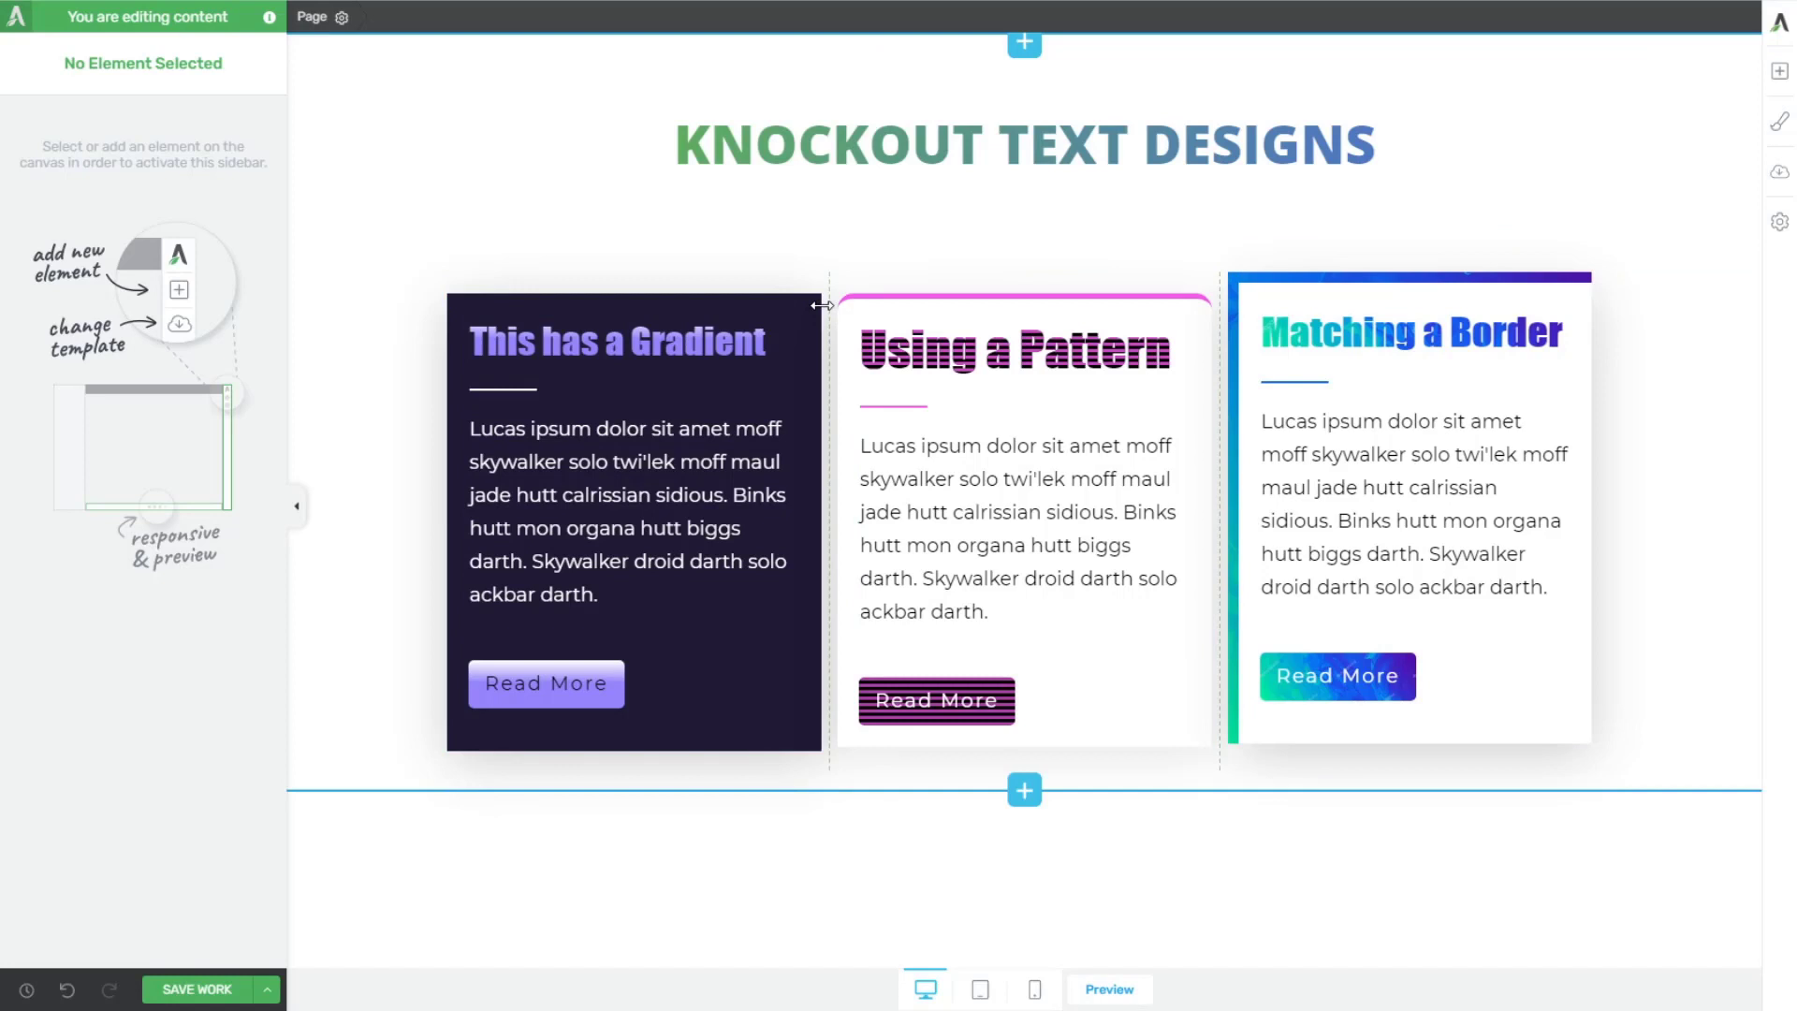
Confirm the heading's Class attribute still reads knockouttext, then deselect the heading text
left_click(754, 150)
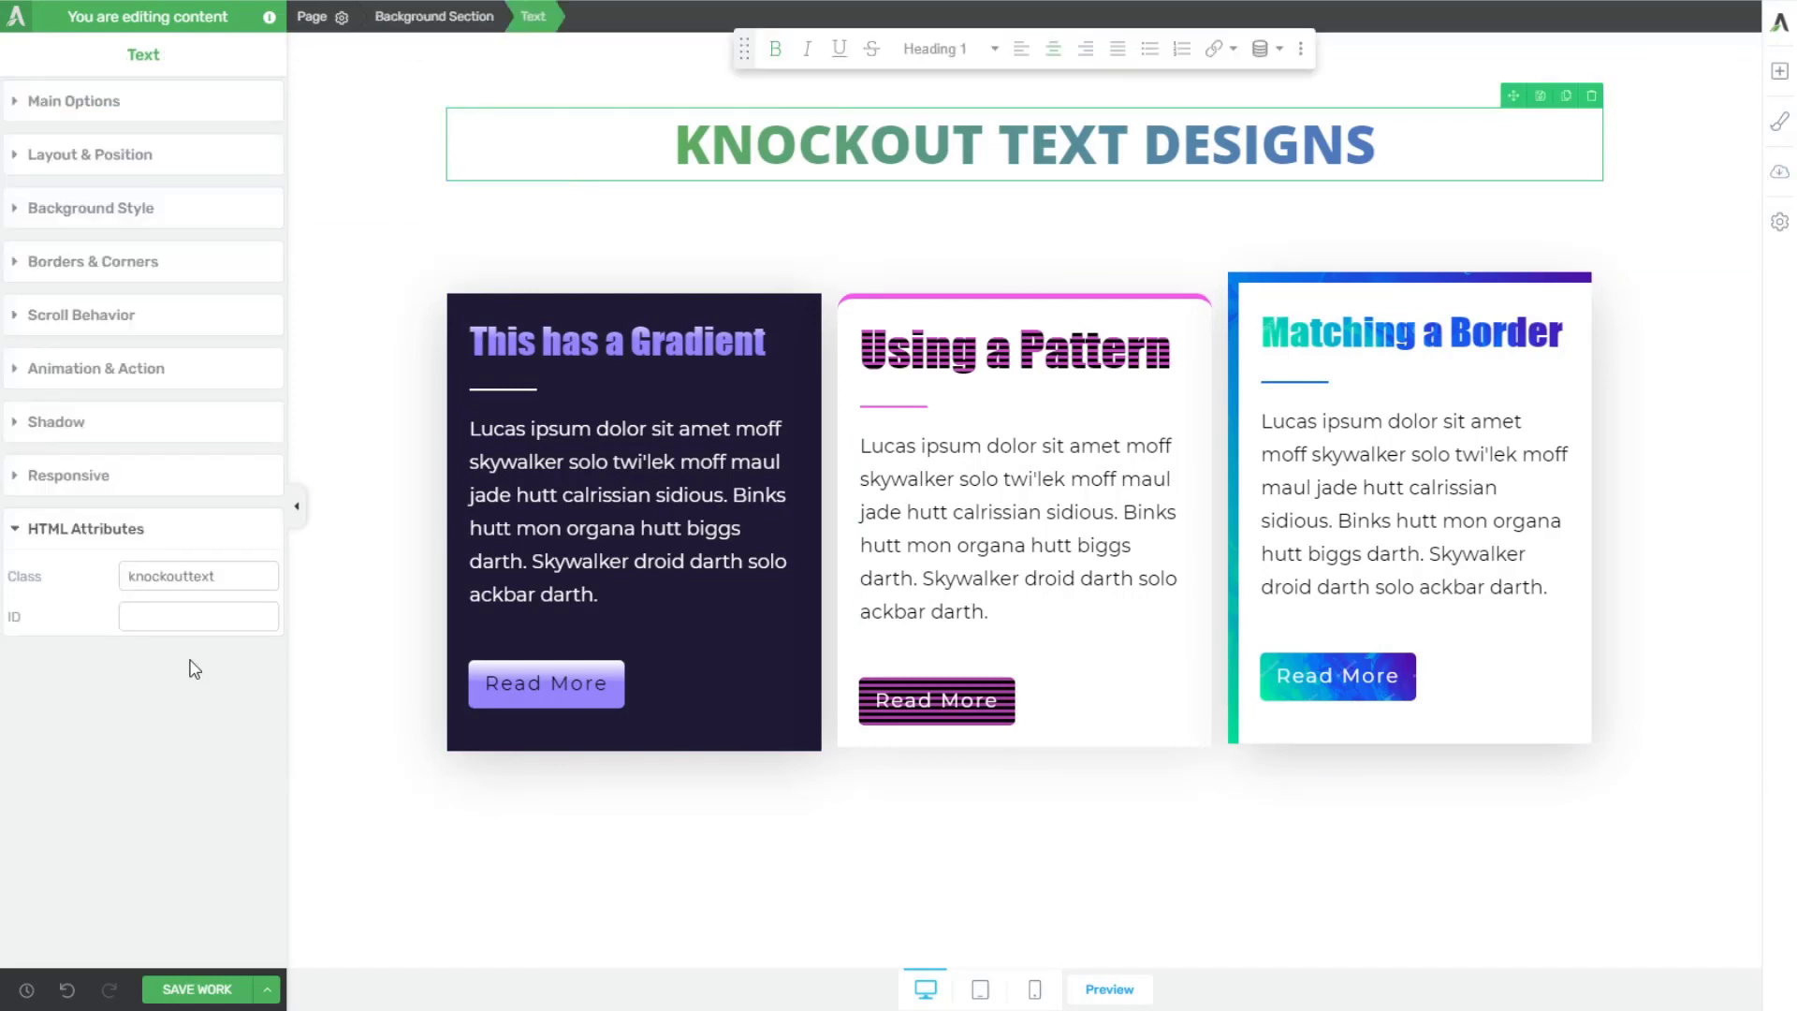
left_click(228, 576)
left_click_drag(227, 576, 108, 592)
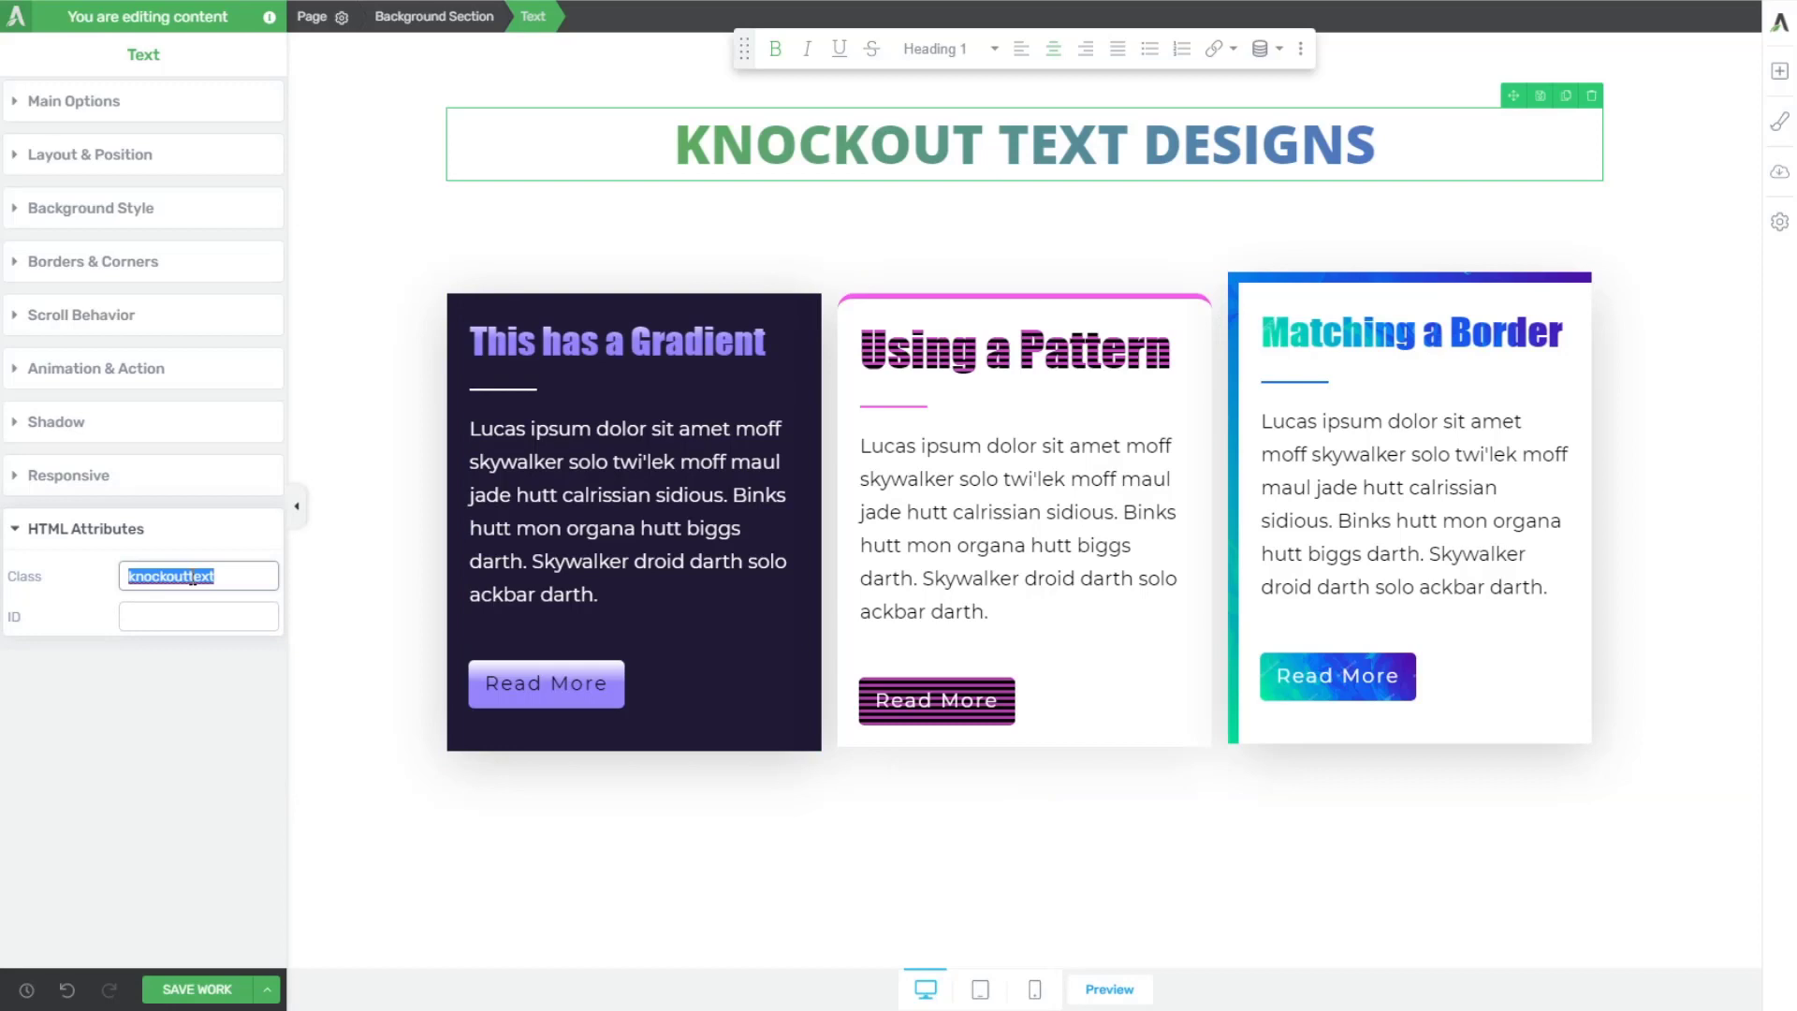
left_click(161, 576)
left_click(169, 720)
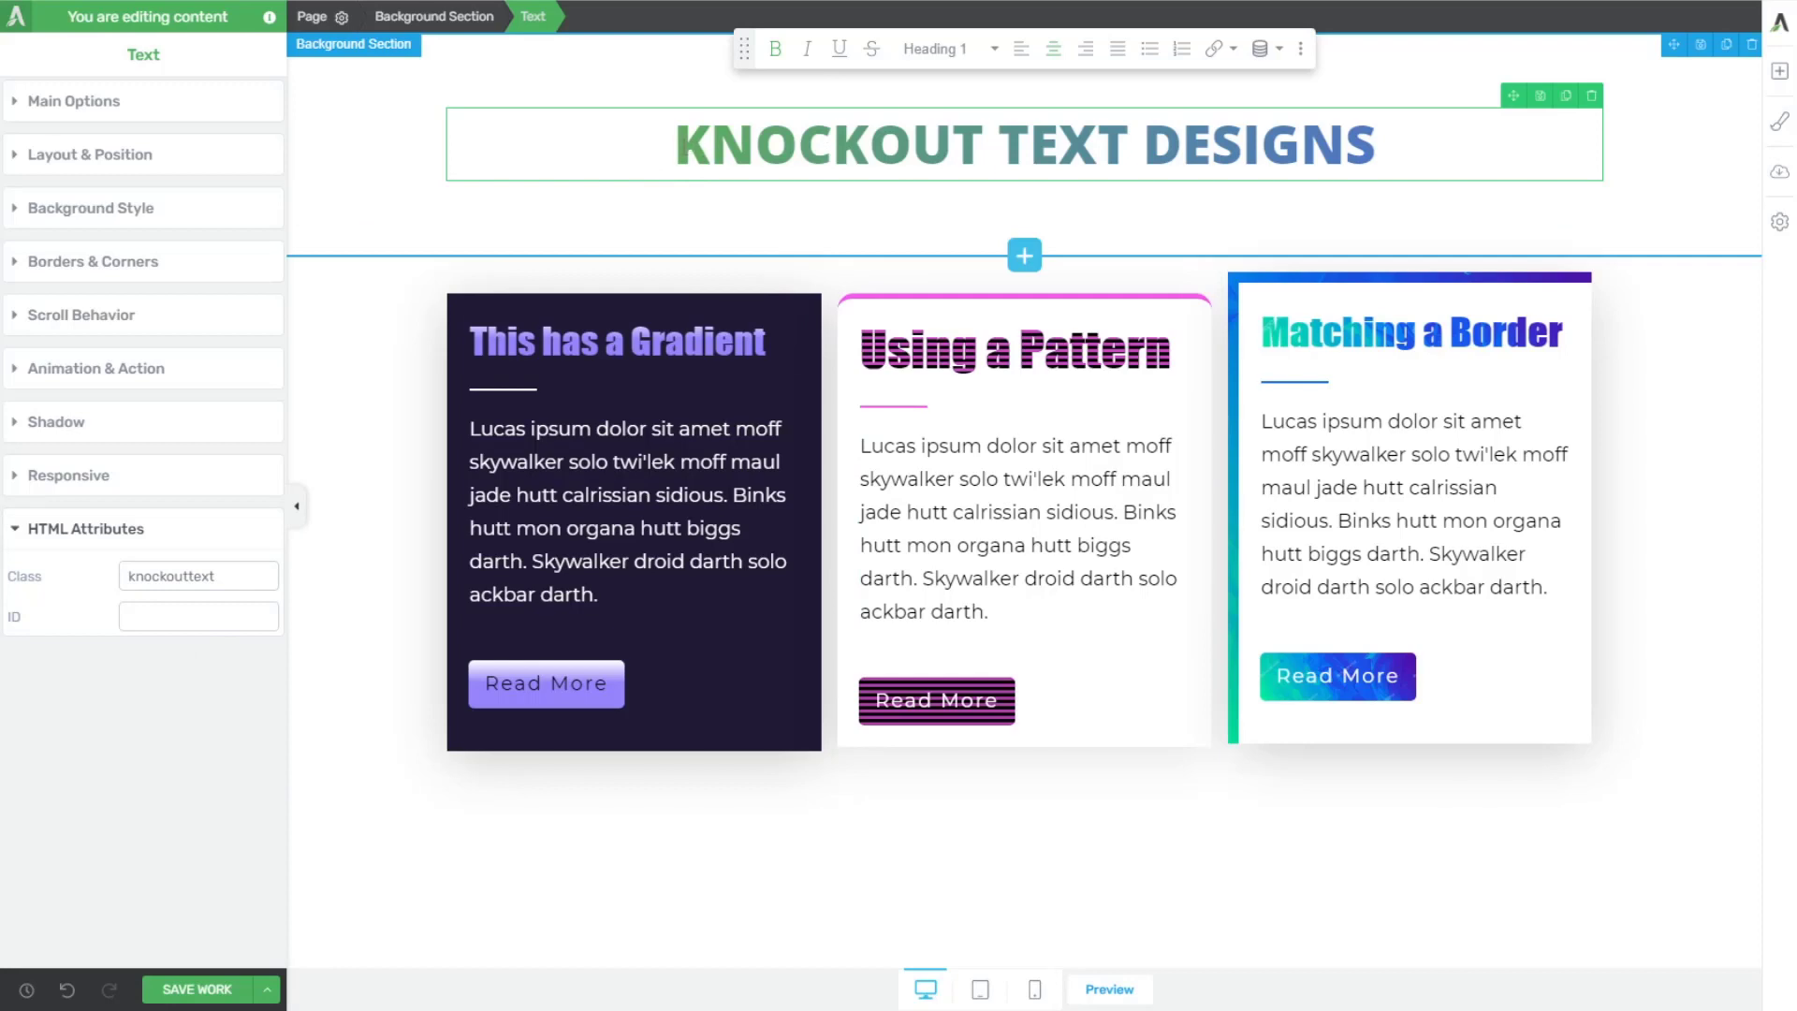
left_click_drag(669, 142, 1432, 114)
left_click(606, 160)
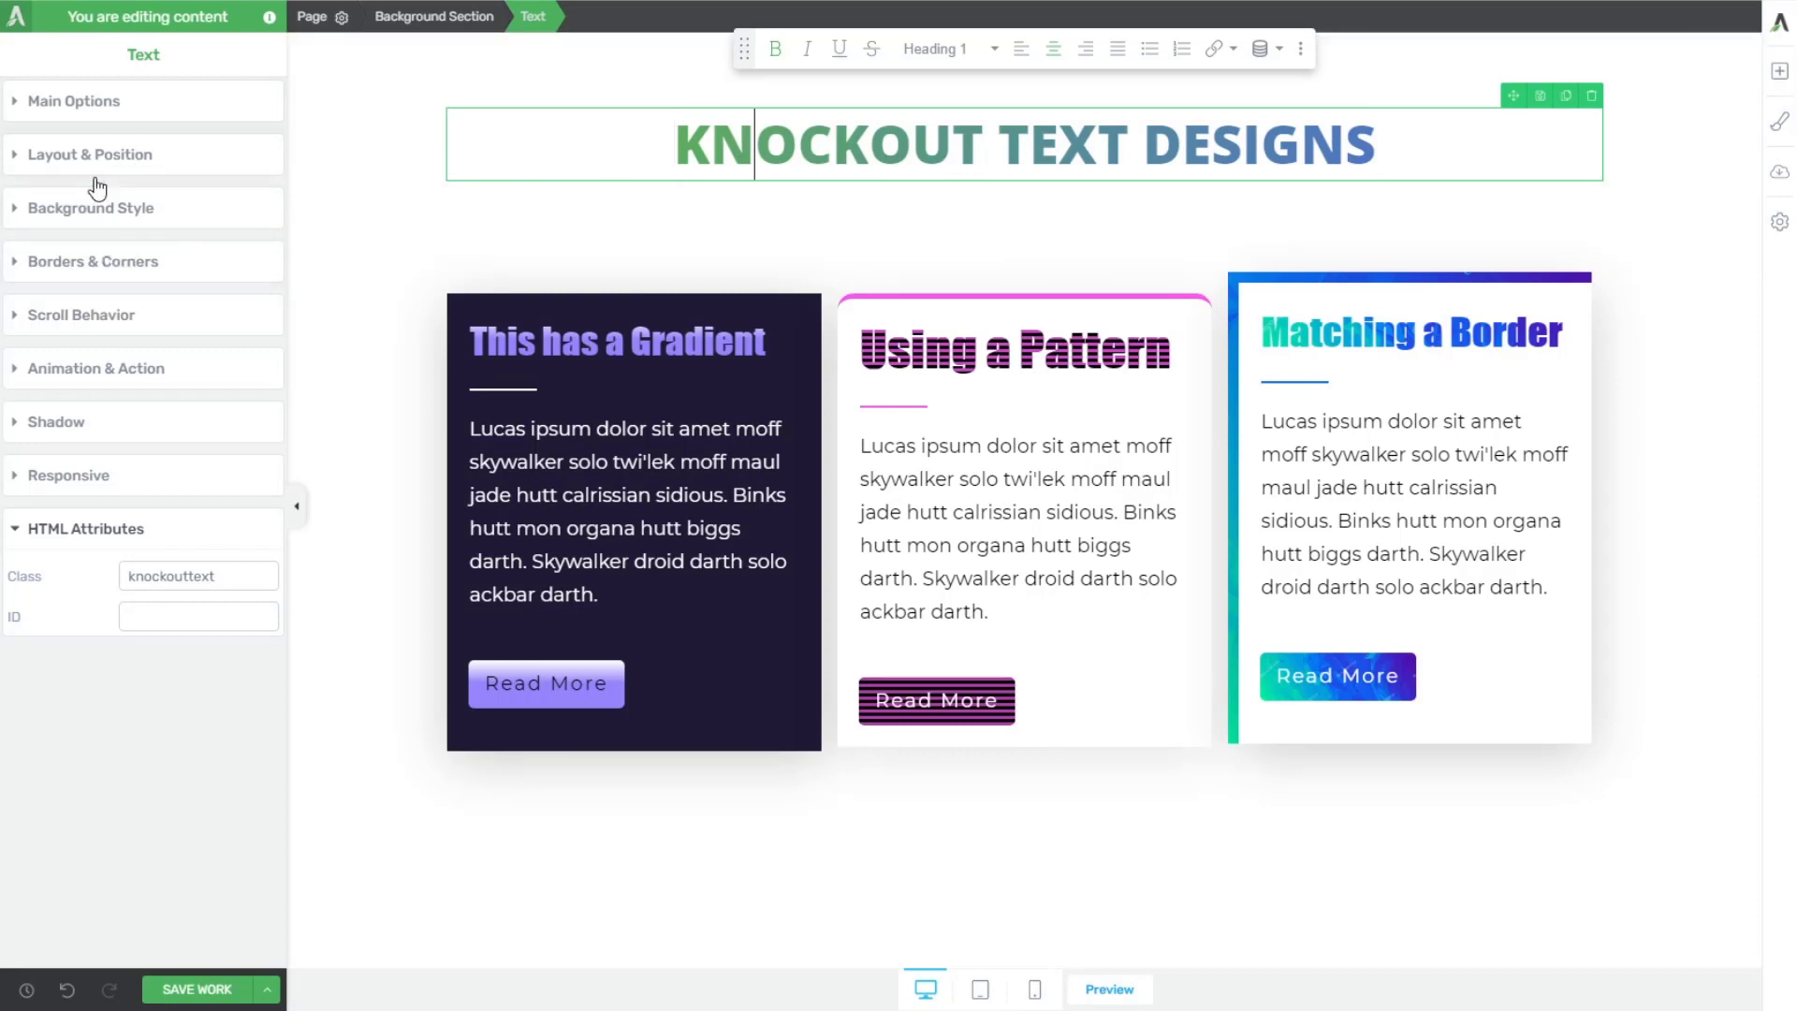
Add a diagonal-stripe pattern layer to the heading background, coloured black at 88% opacity
left_click(33, 219)
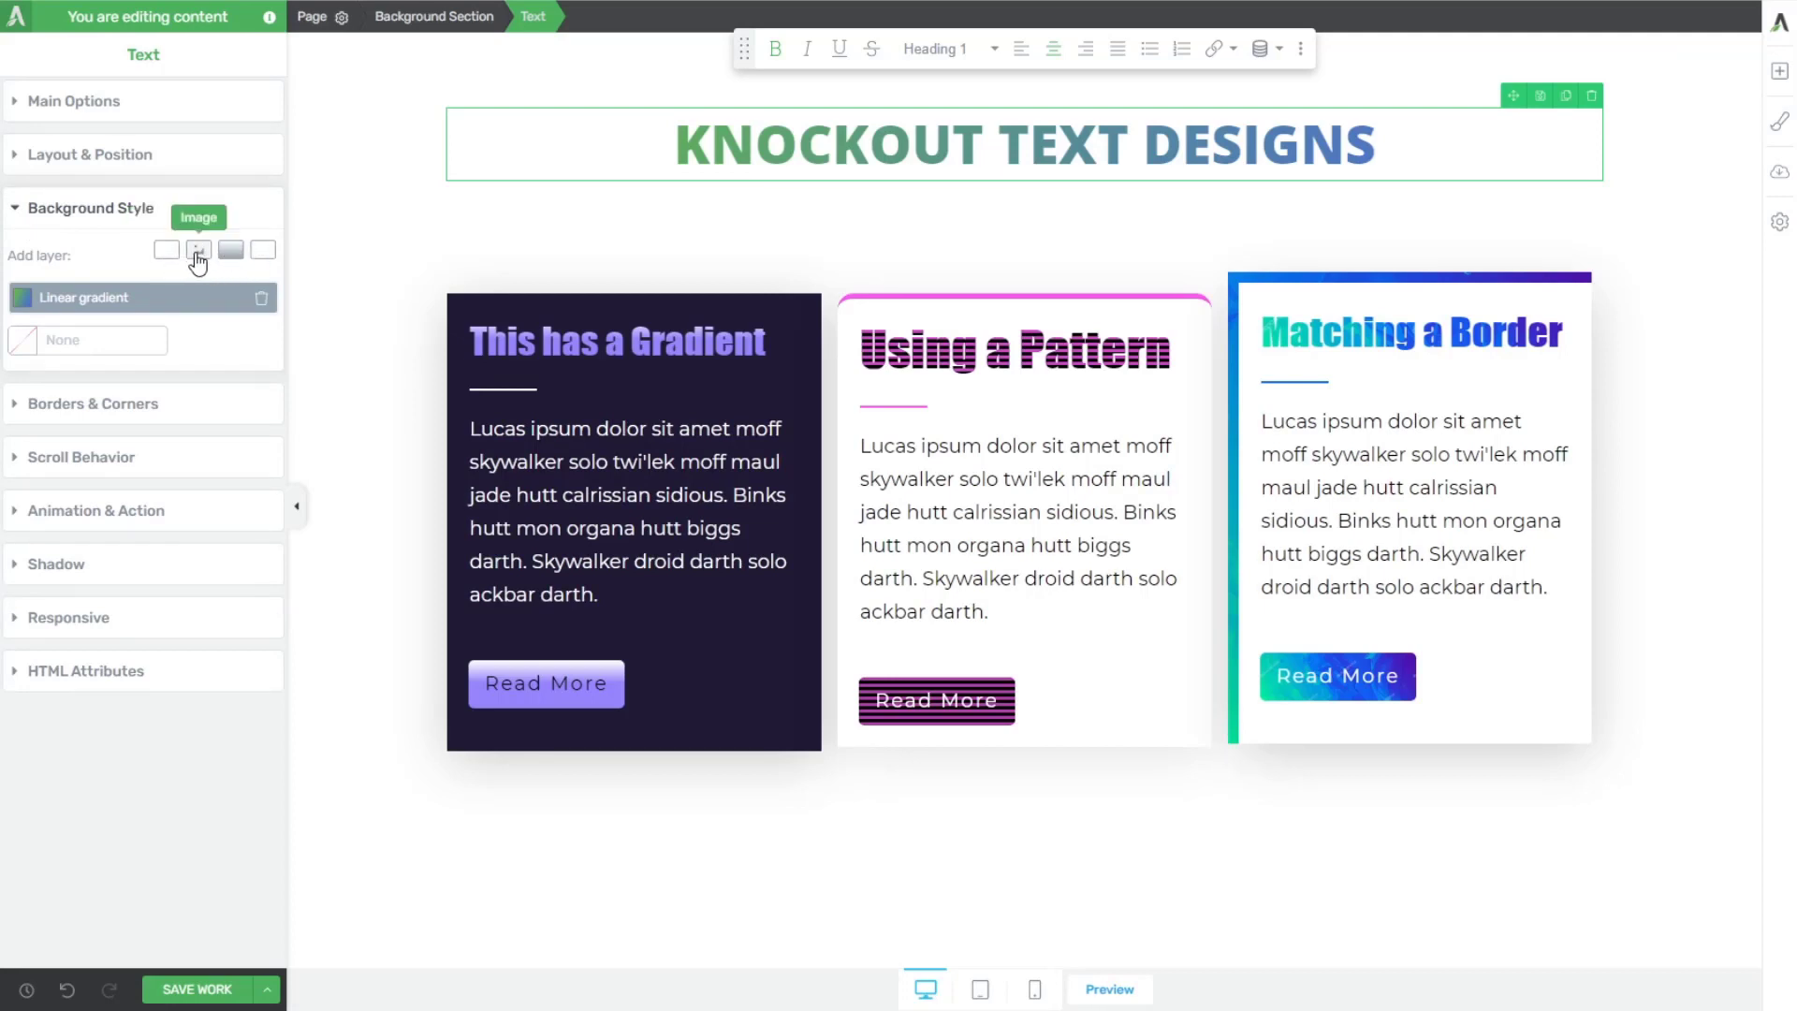
left_click(264, 253)
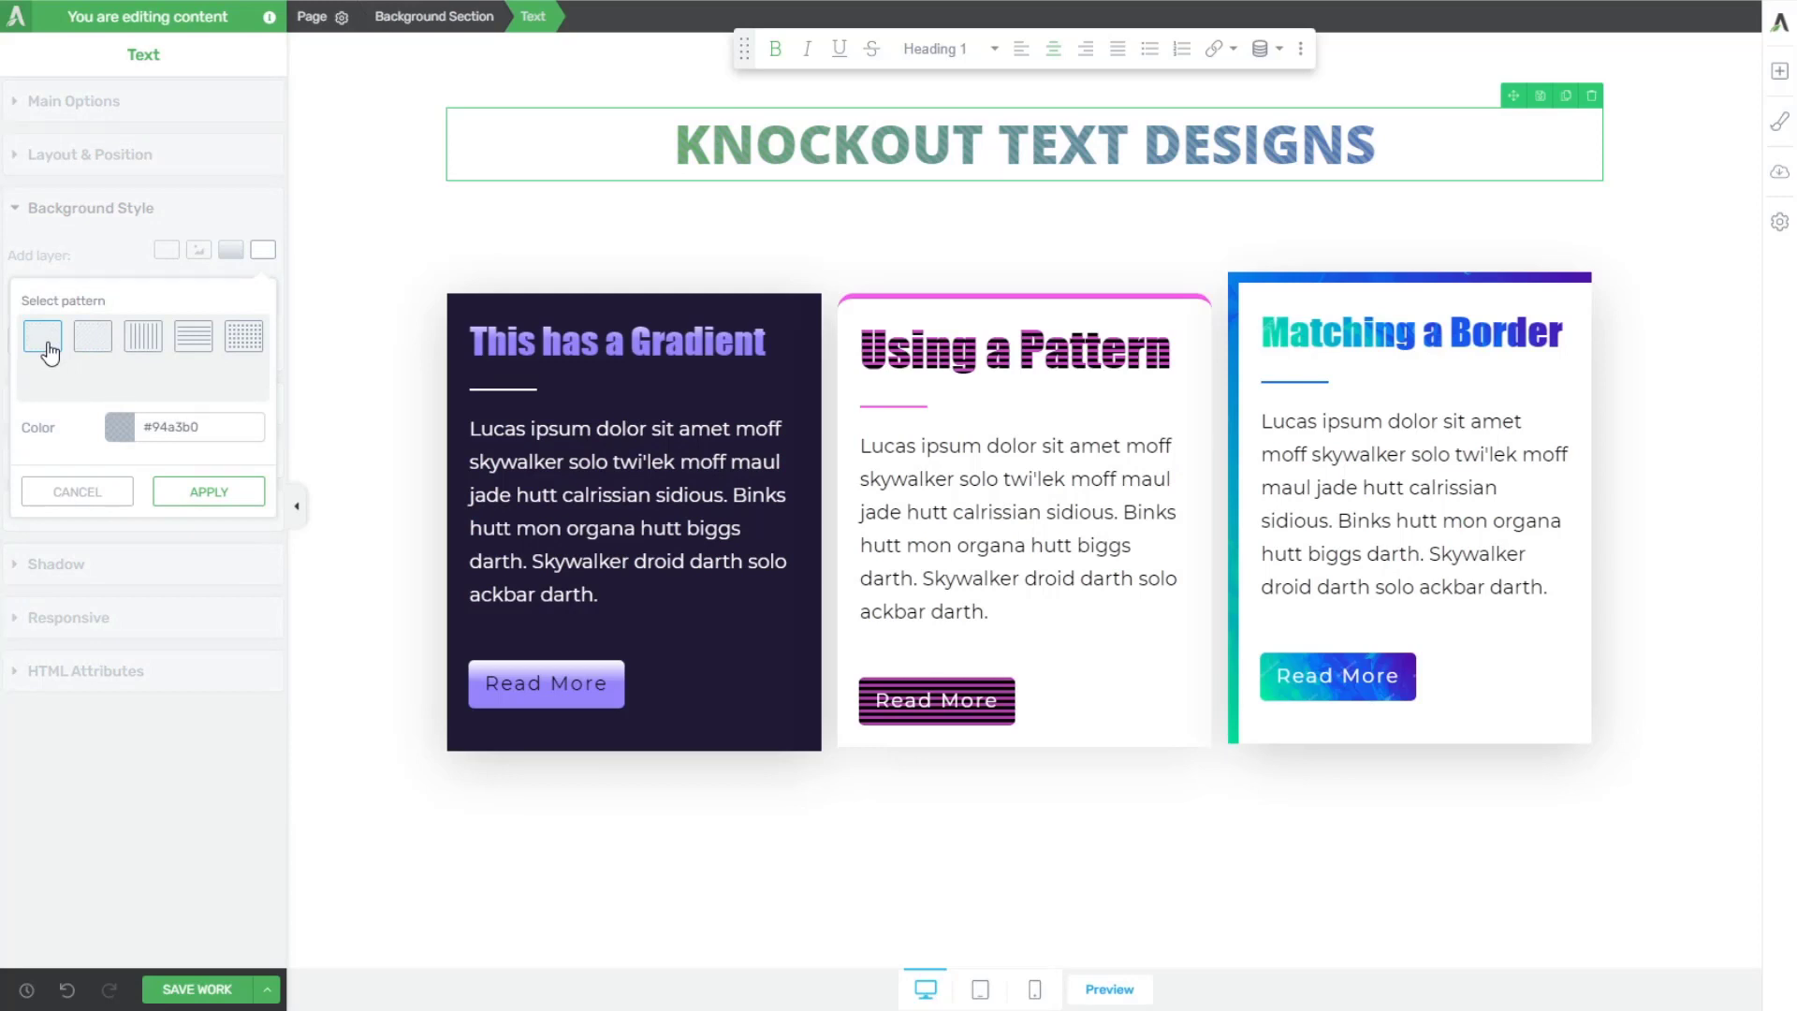
left_click(118, 428)
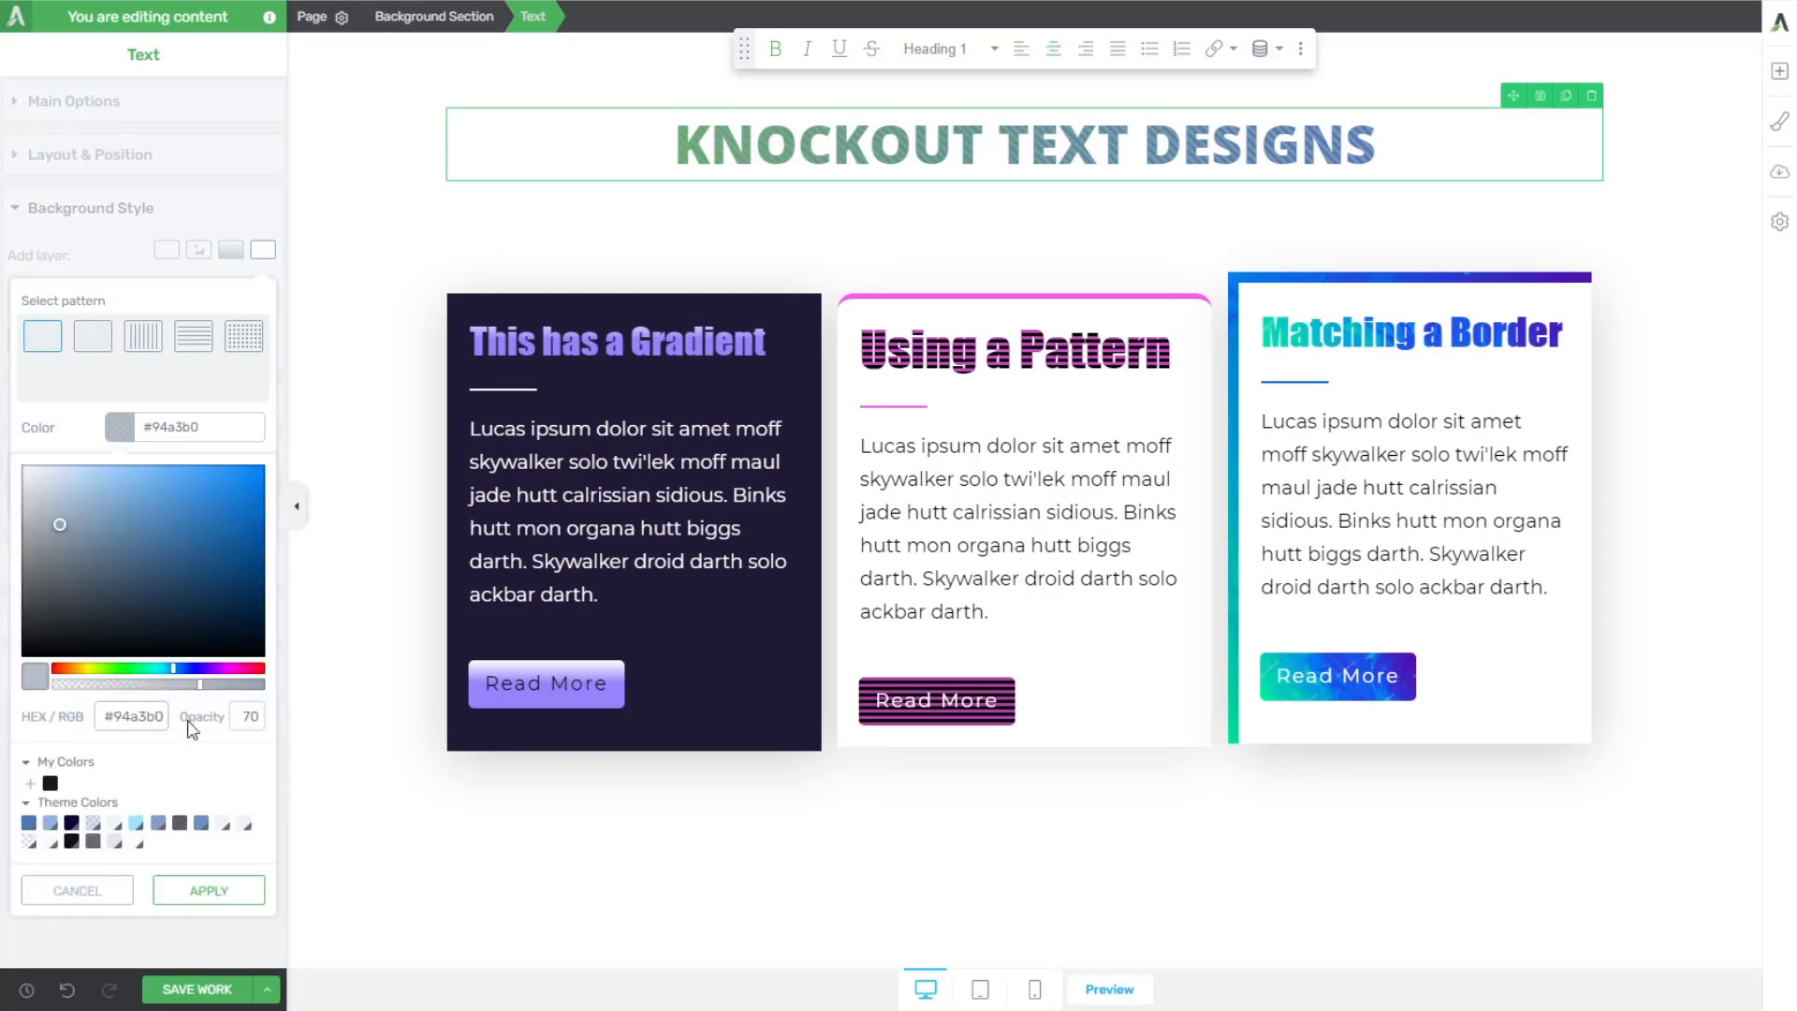
left_click(260, 667)
mouse_move(224, 590)
left_mouse_down()
mouse_move(249, 538)
mouse_move(160, 545)
mouse_move(68, 521)
mouse_move(98, 498)
left_mouse_up()
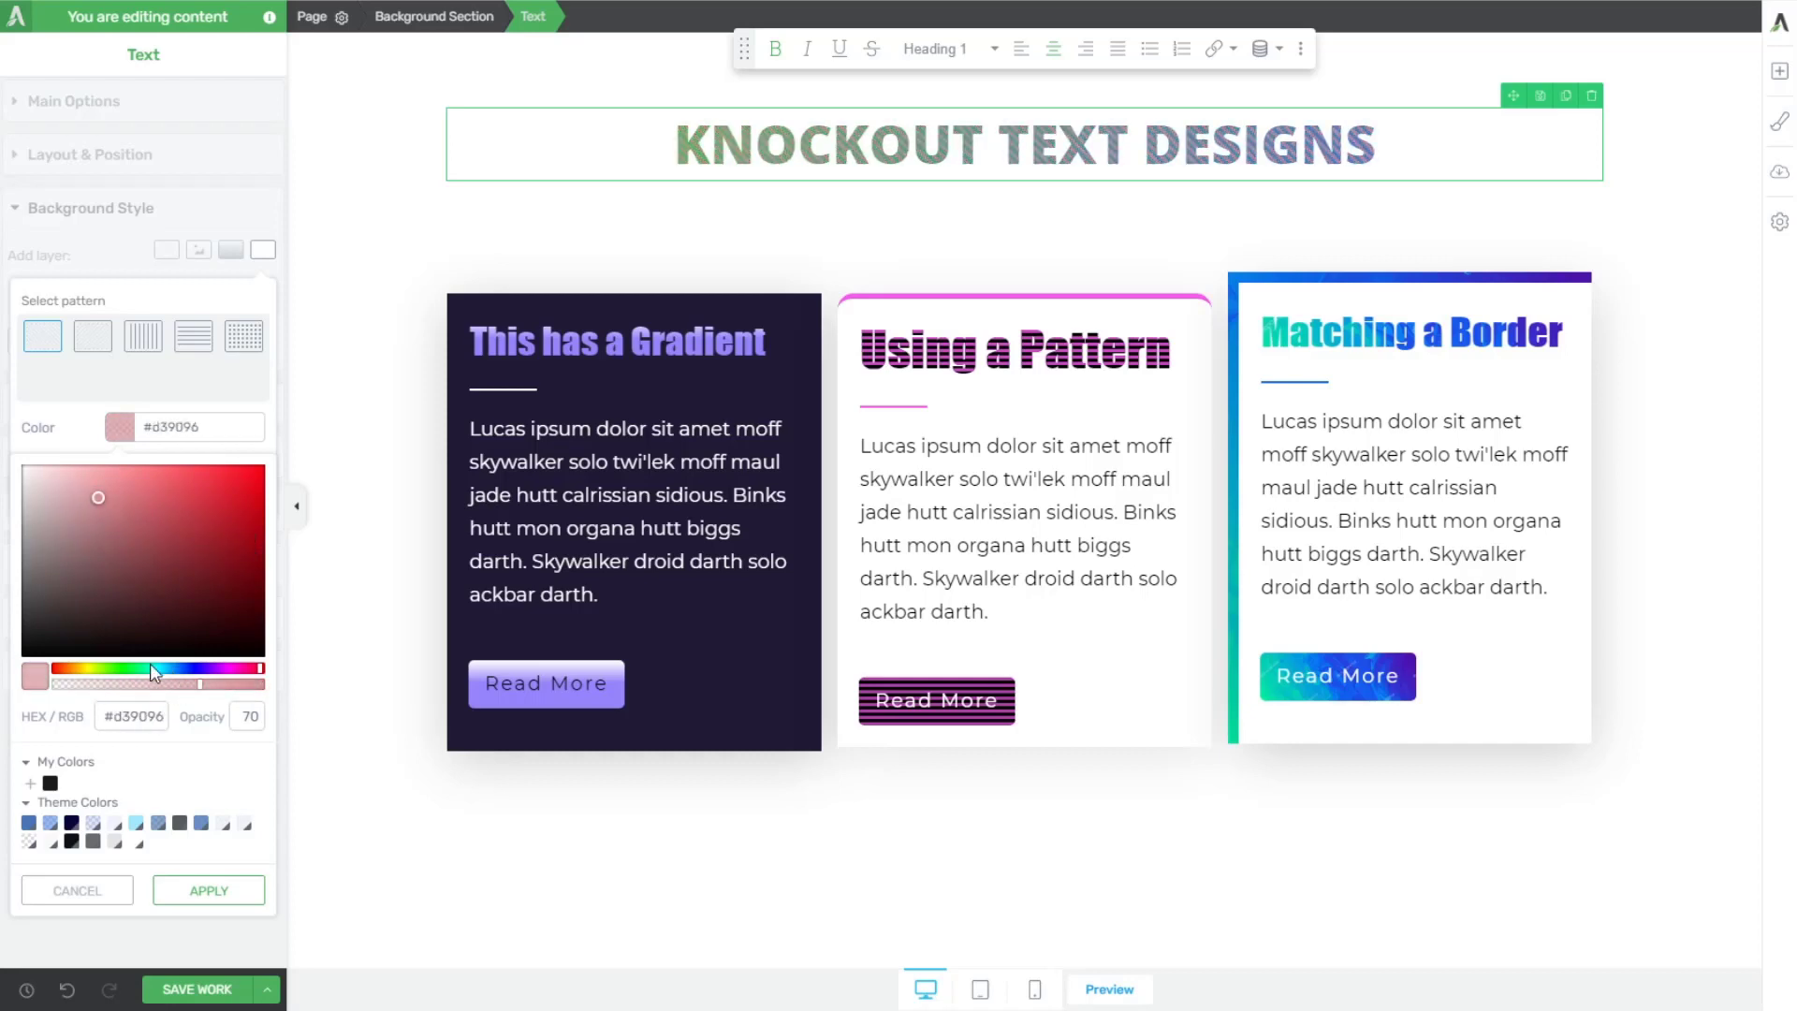
mouse_move(150, 667)
left_mouse_down()
mouse_move(187, 667)
mouse_move(86, 667)
left_mouse_up()
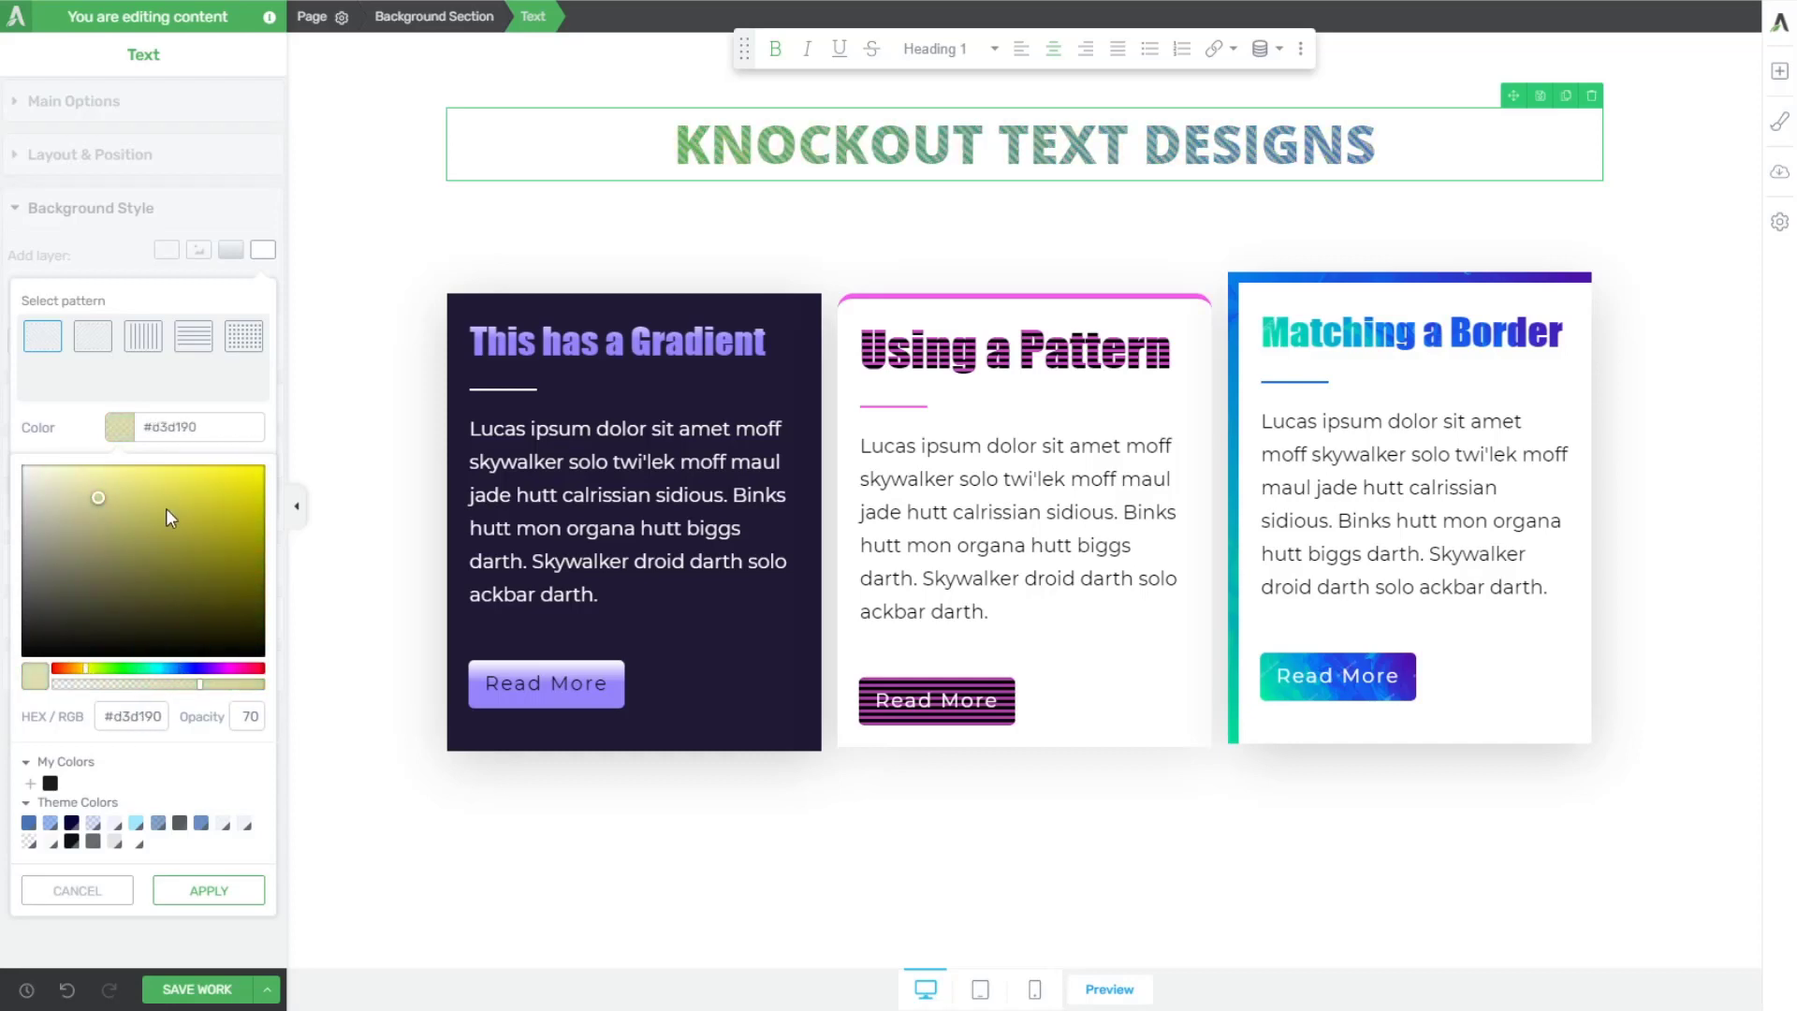
mouse_move(171, 518)
left_mouse_down()
mouse_move(150, 528)
mouse_move(179, 452)
mouse_move(281, 670)
left_mouse_up()
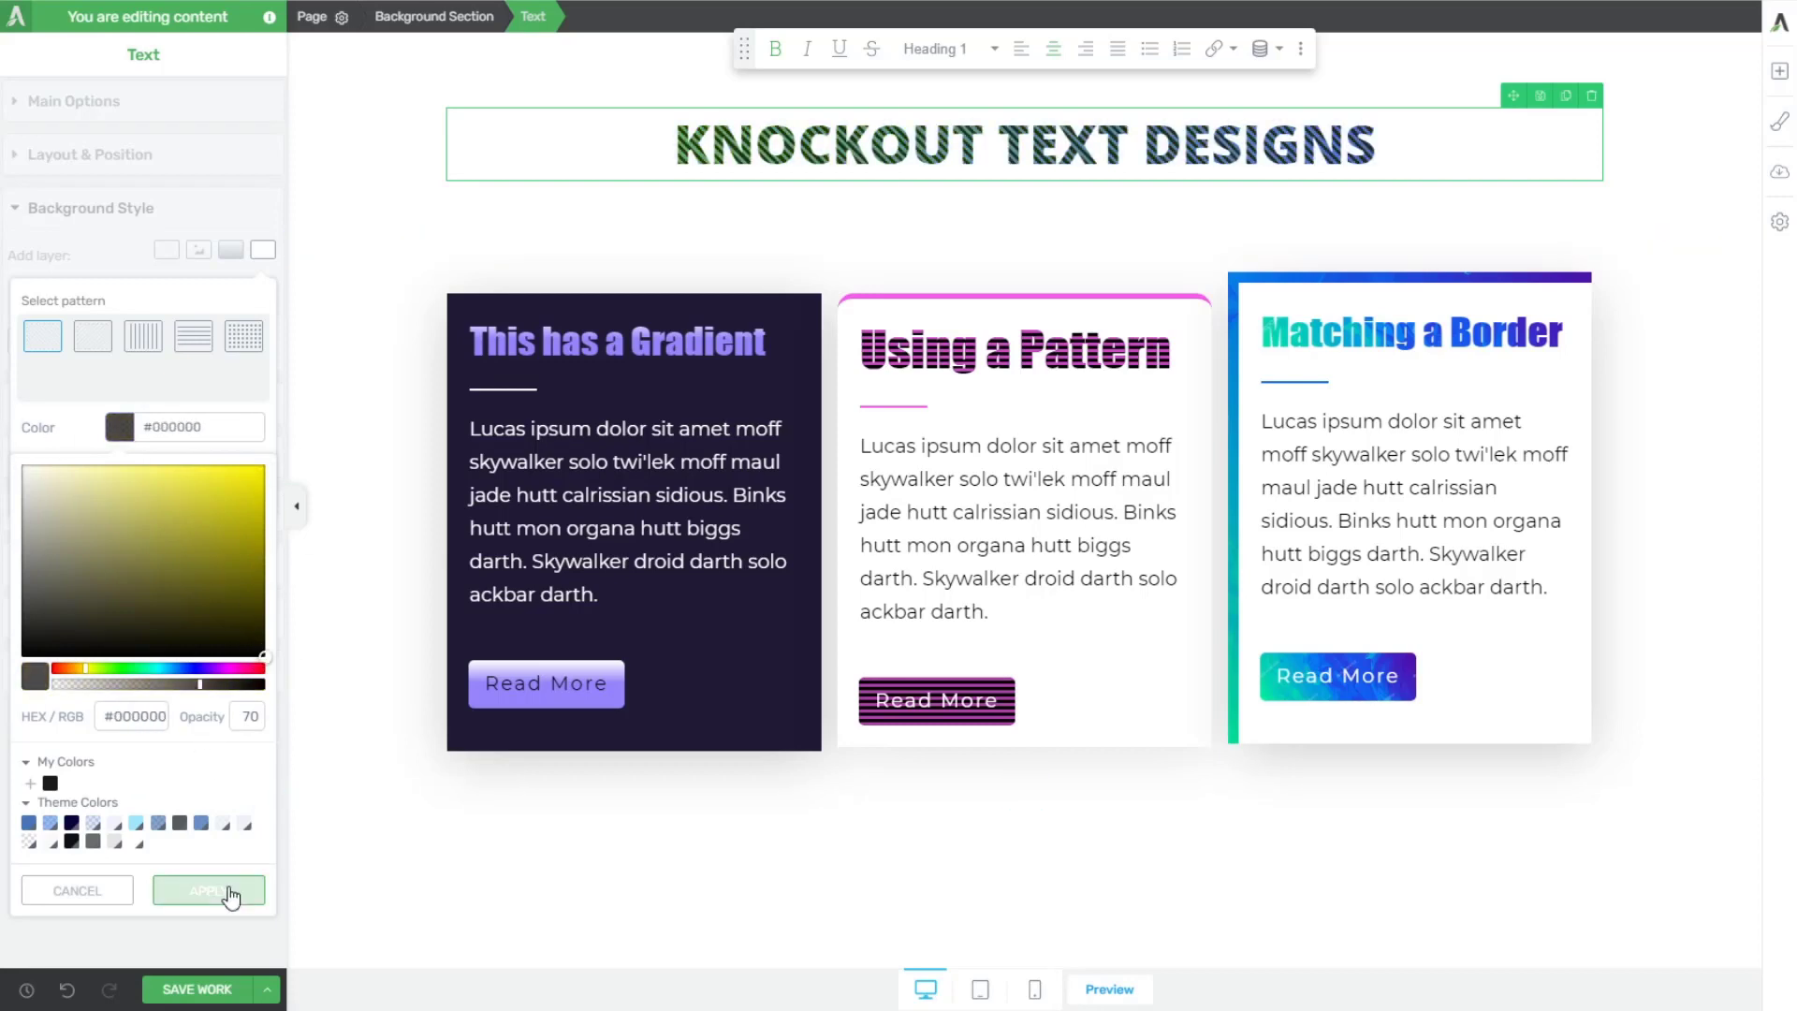
left_click(230, 892)
left_click(123, 431)
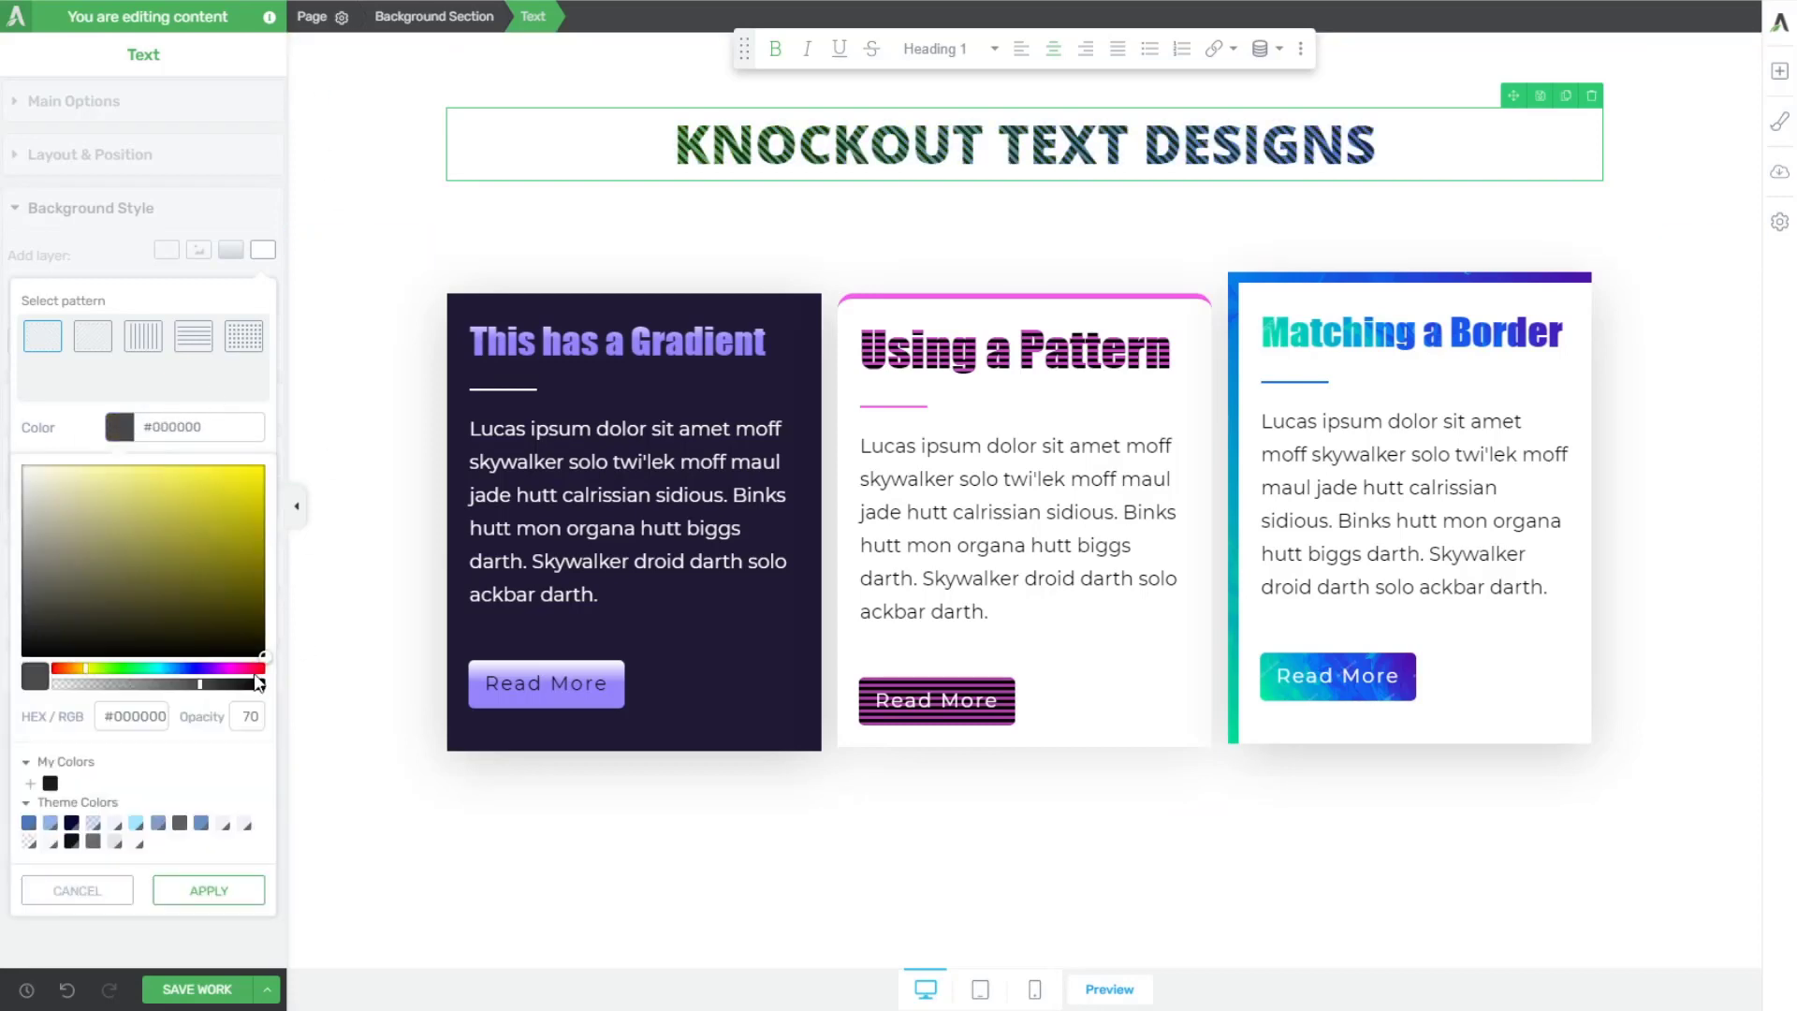
left_click(237, 684)
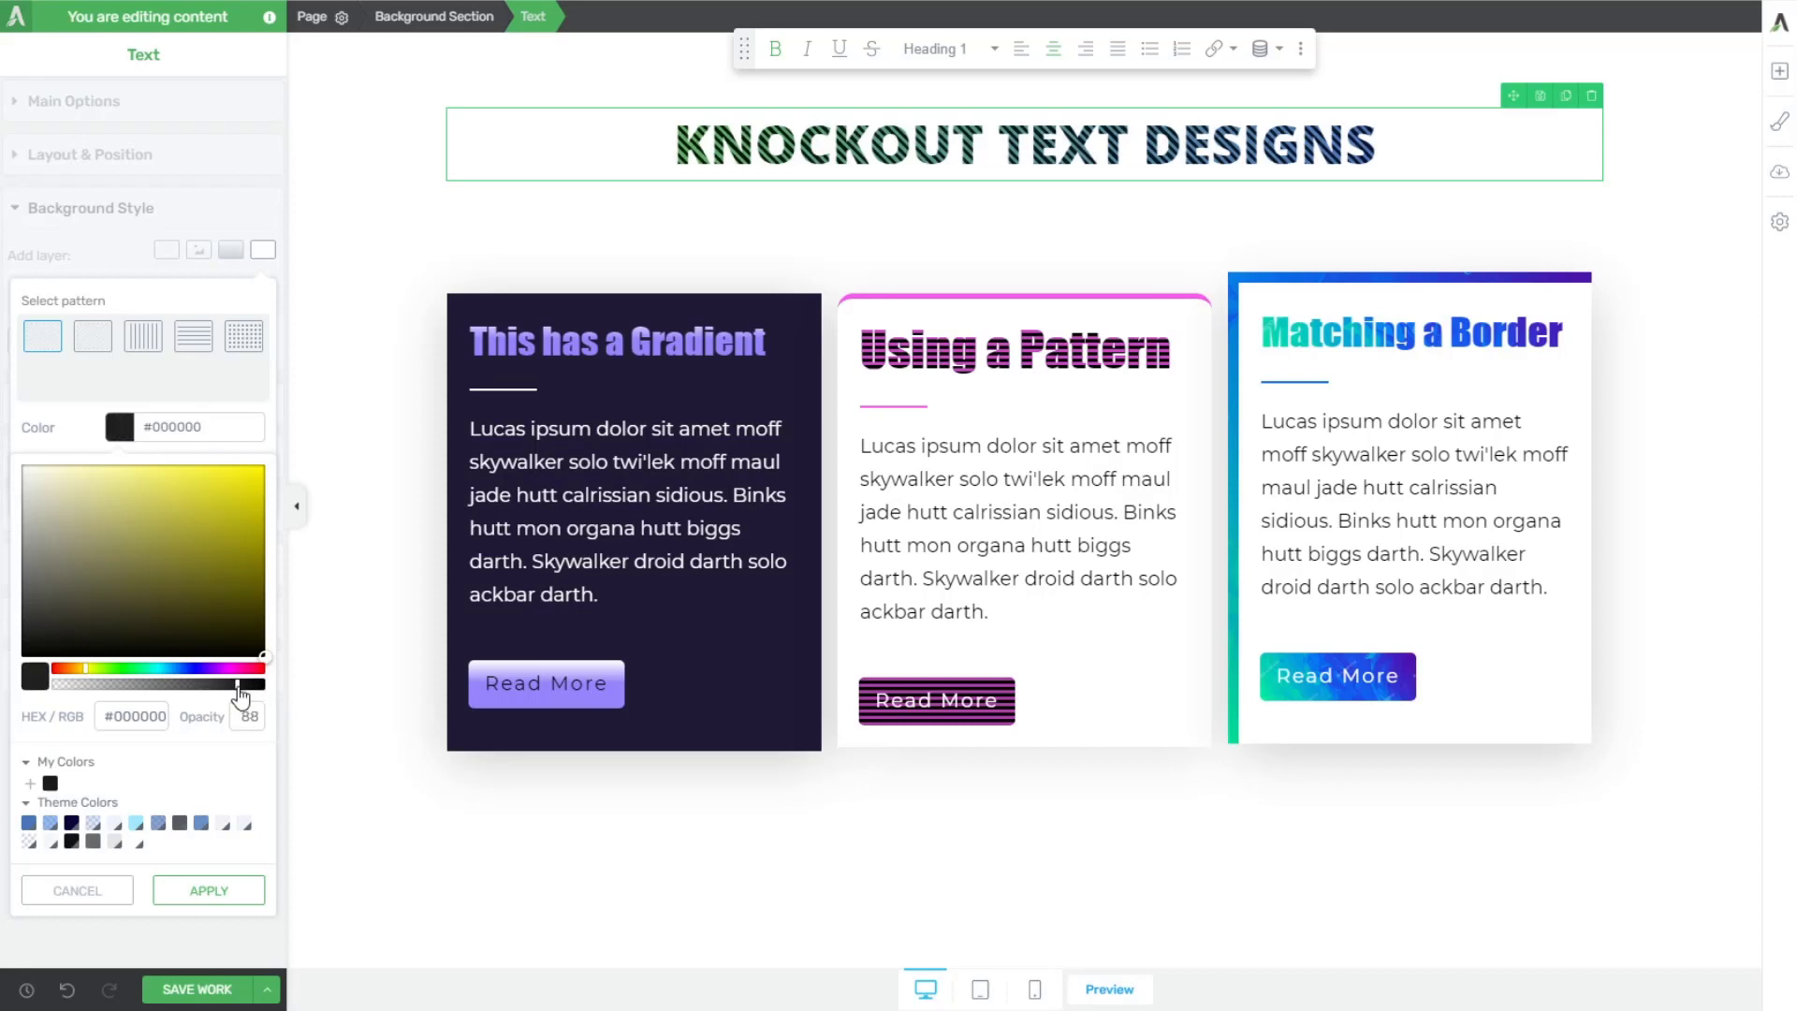
Apply the black pattern as a grid over the gradient and enlarge the heading font to 100 px
left_click(223, 887)
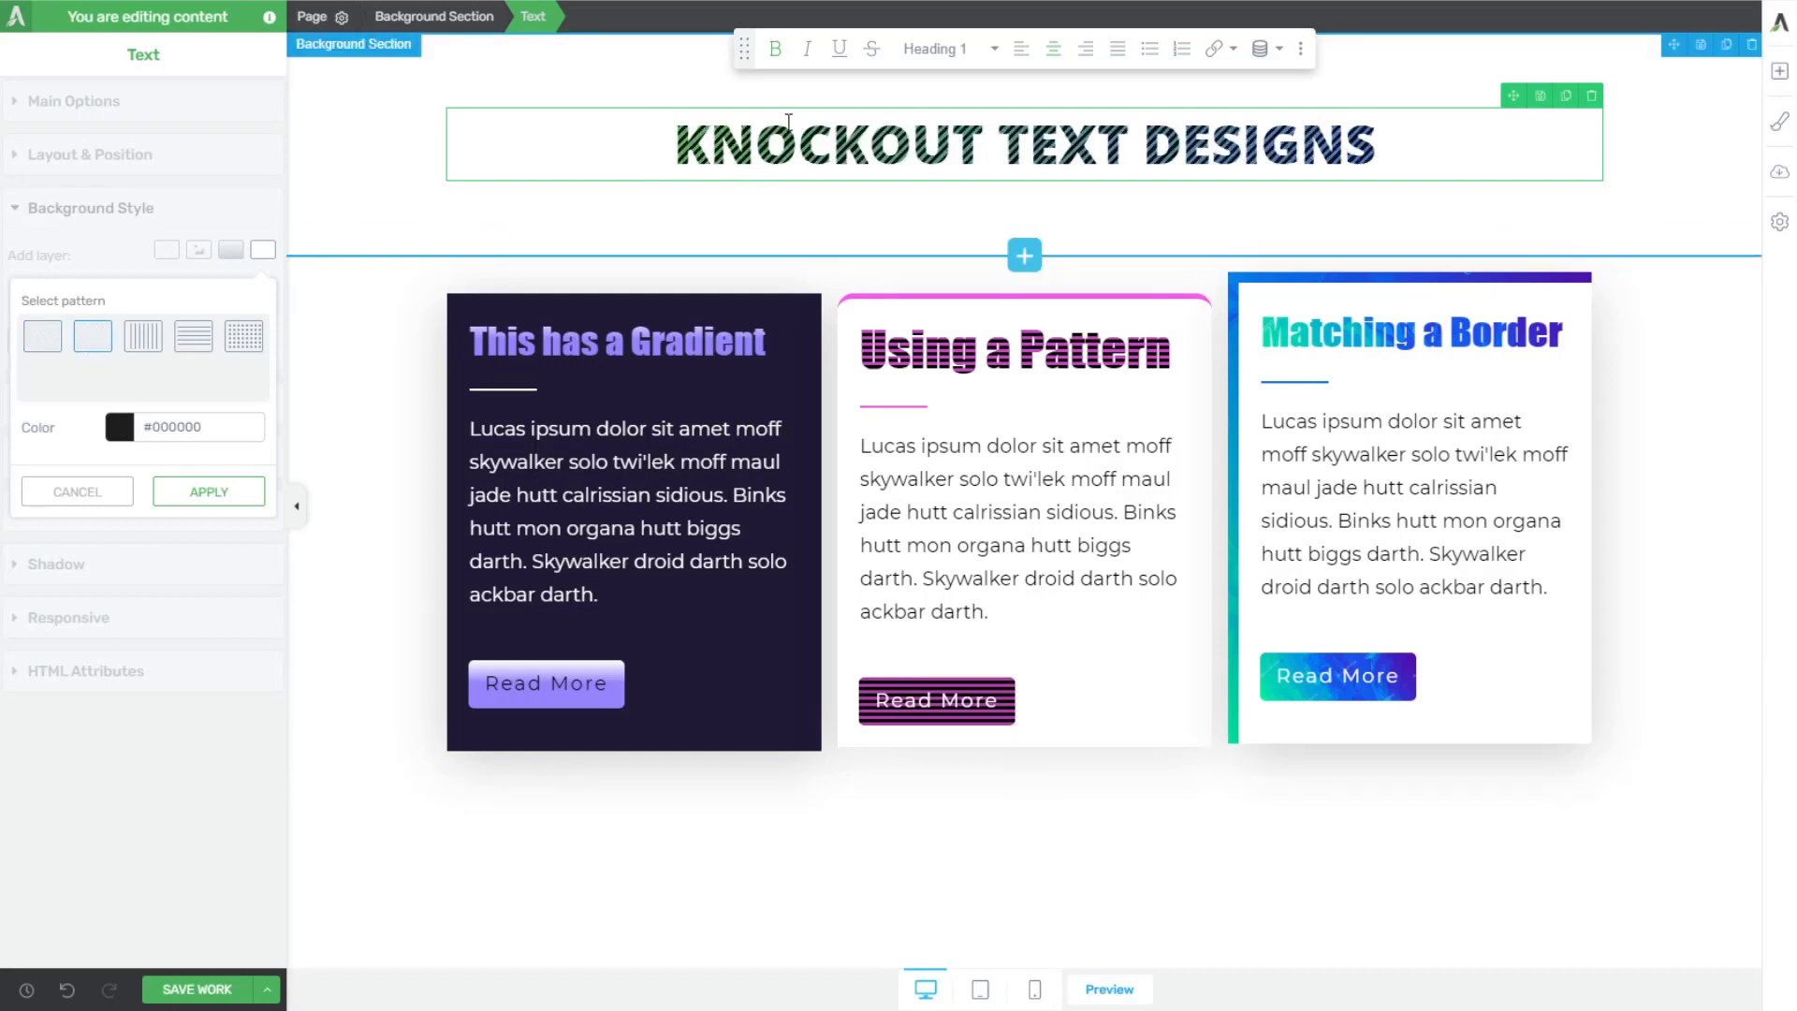
left_click(147, 342)
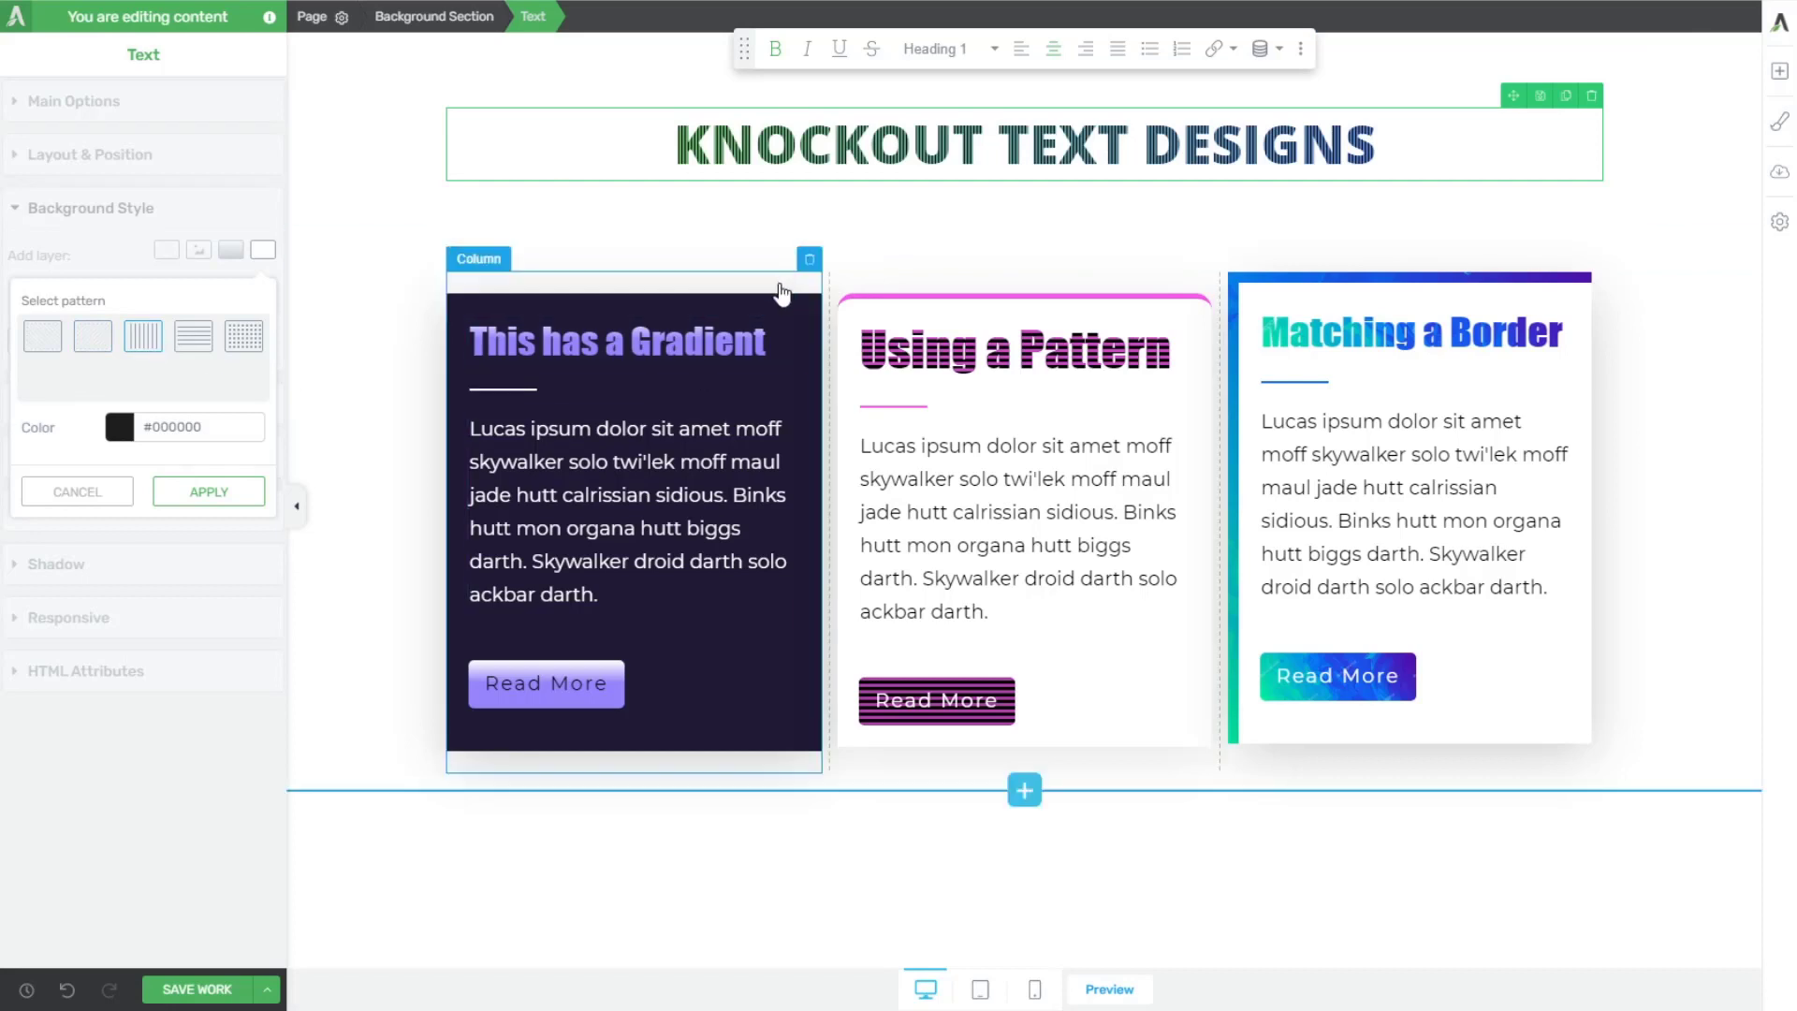
left_click(191, 345)
left_click(241, 343)
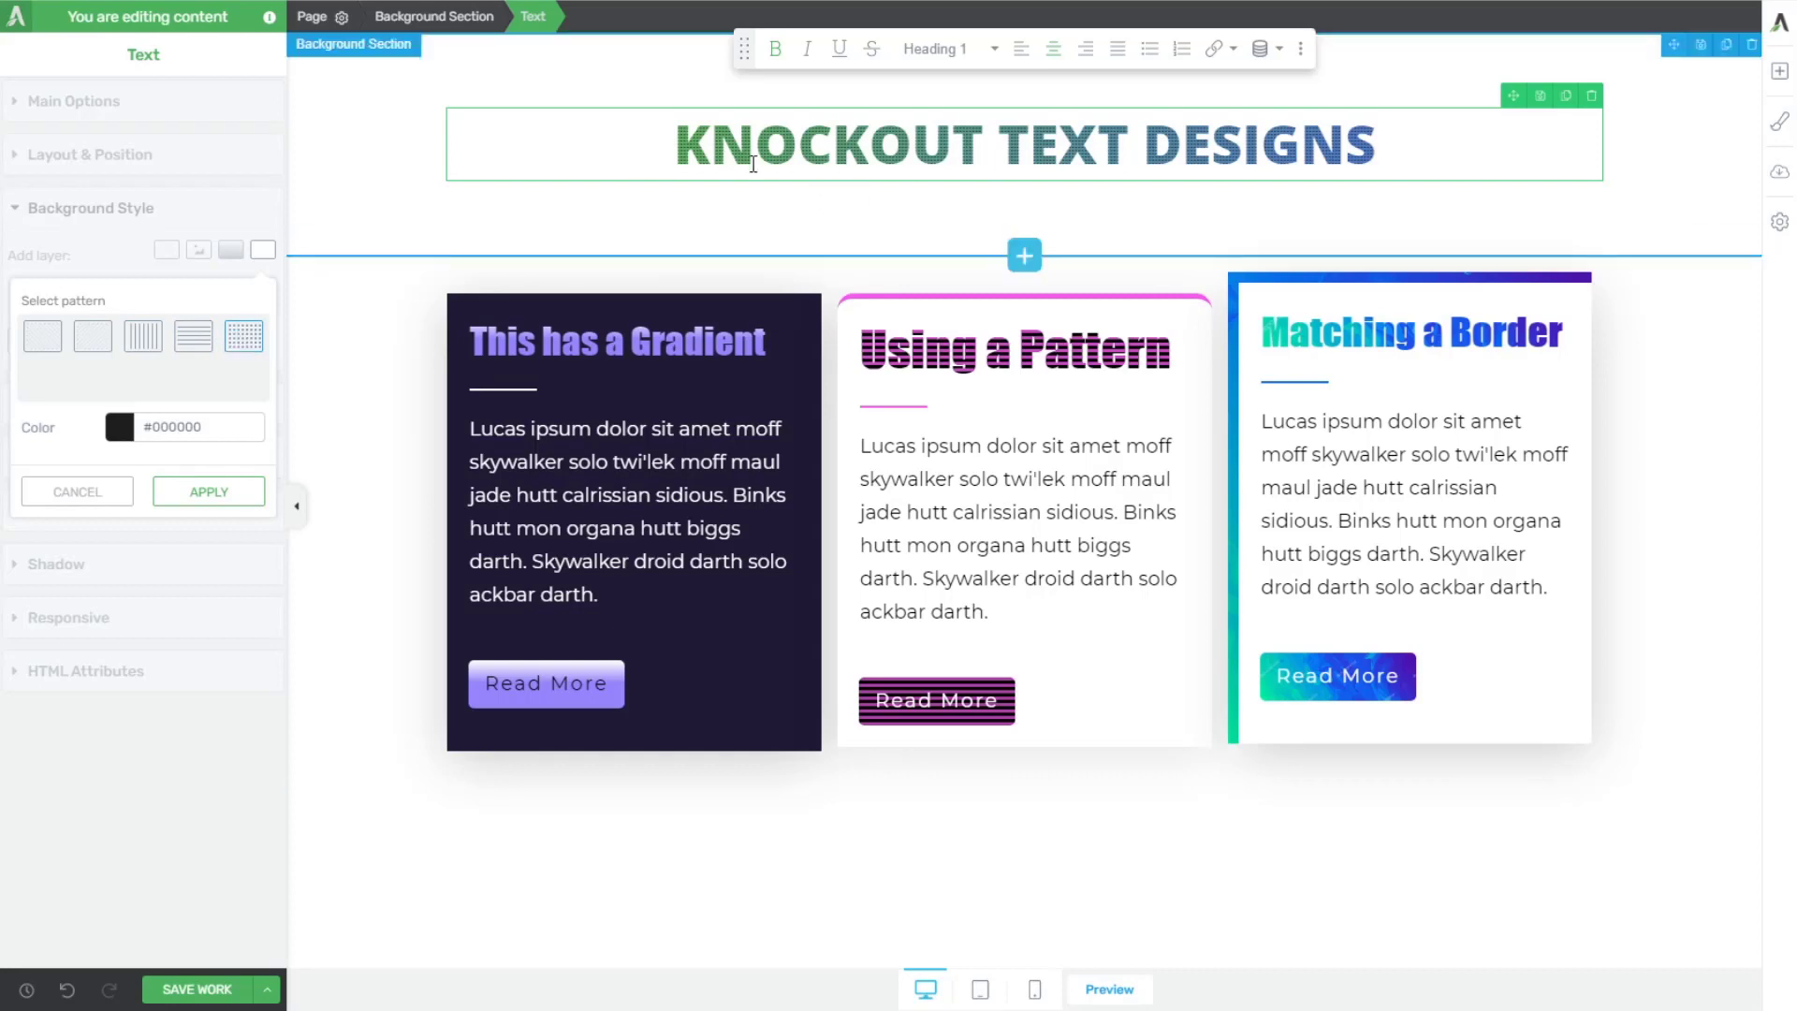
left_click(207, 492)
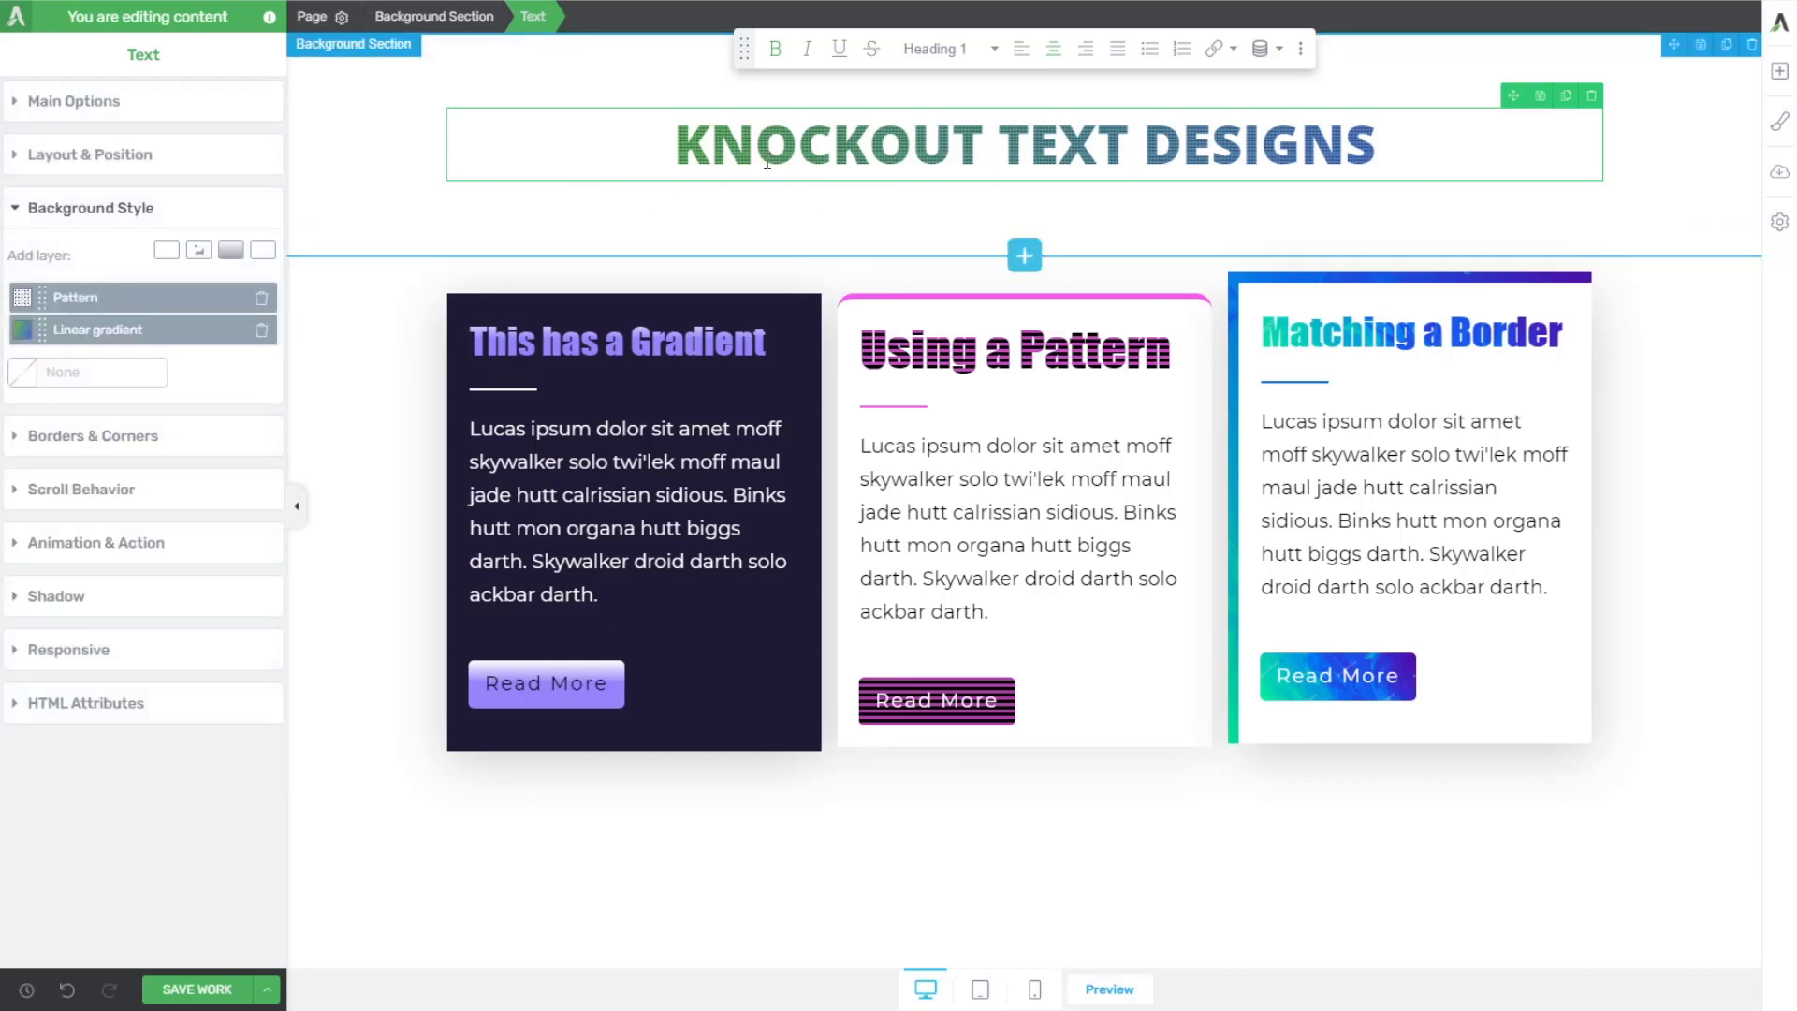
left_click(49, 101)
left_click_drag(110, 398, 203, 404)
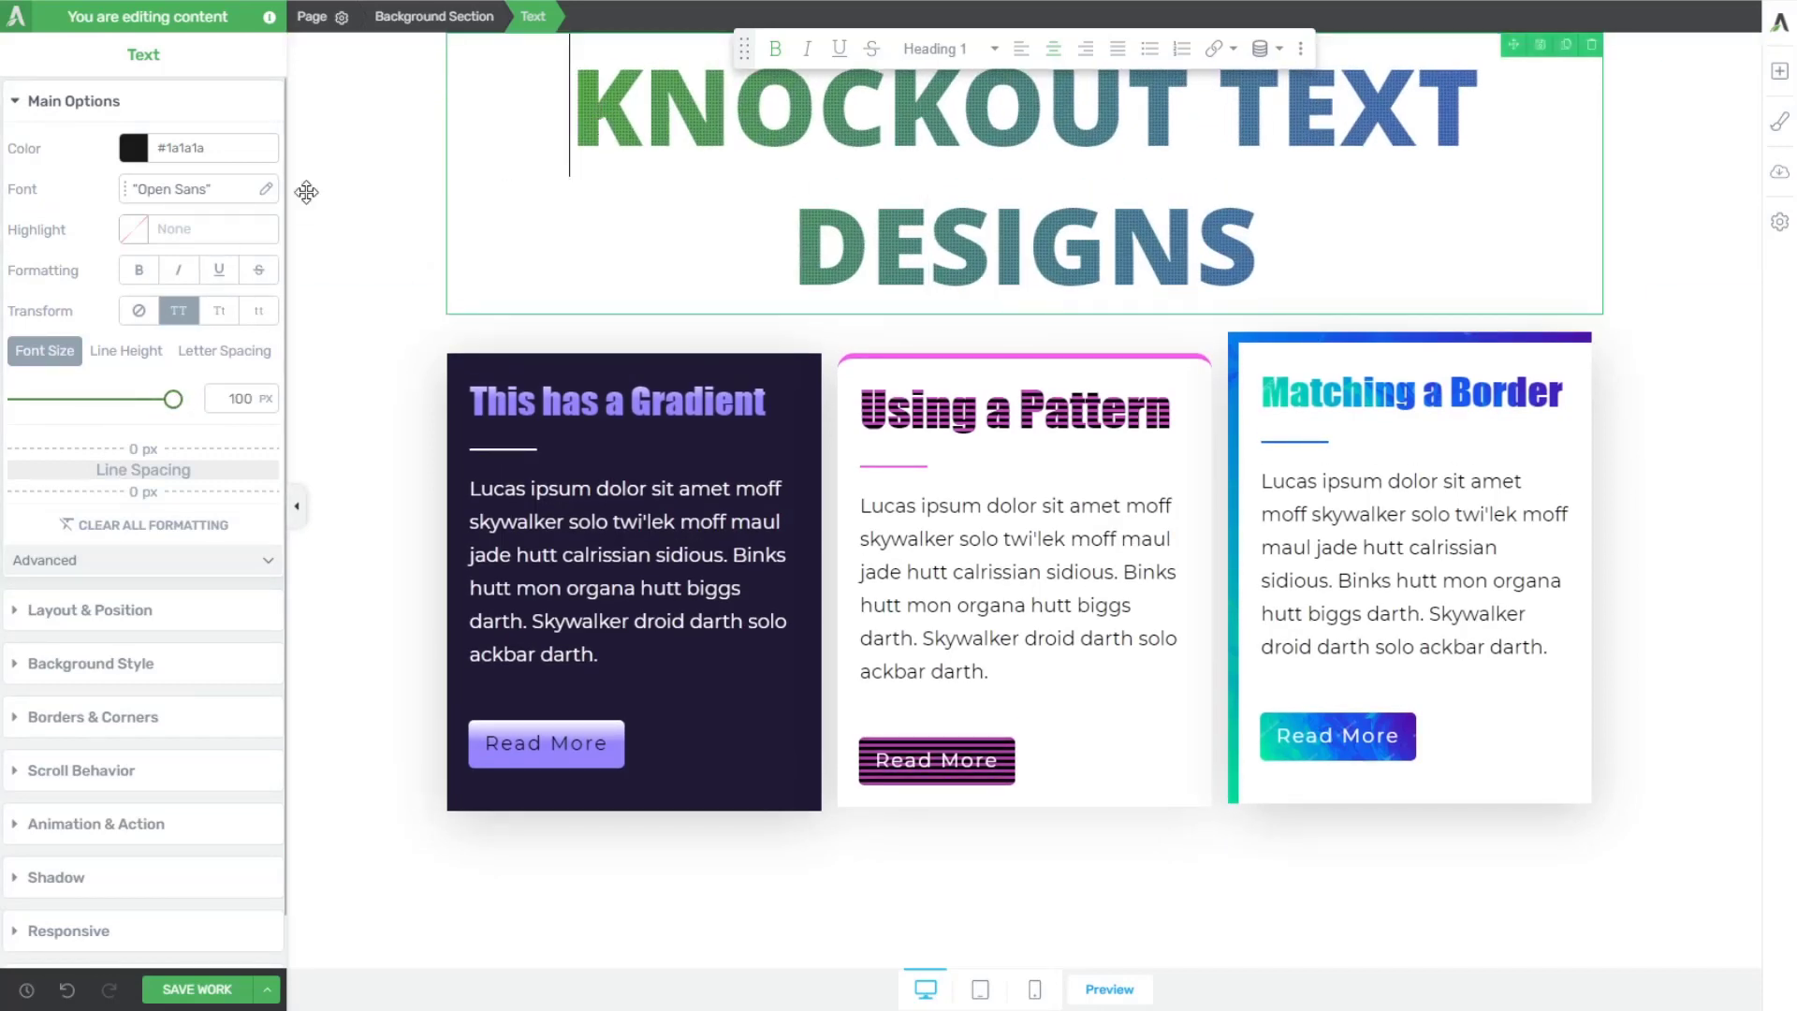
Change the heading's pattern layer from grid to horizontal stripes
left_click(817, 122)
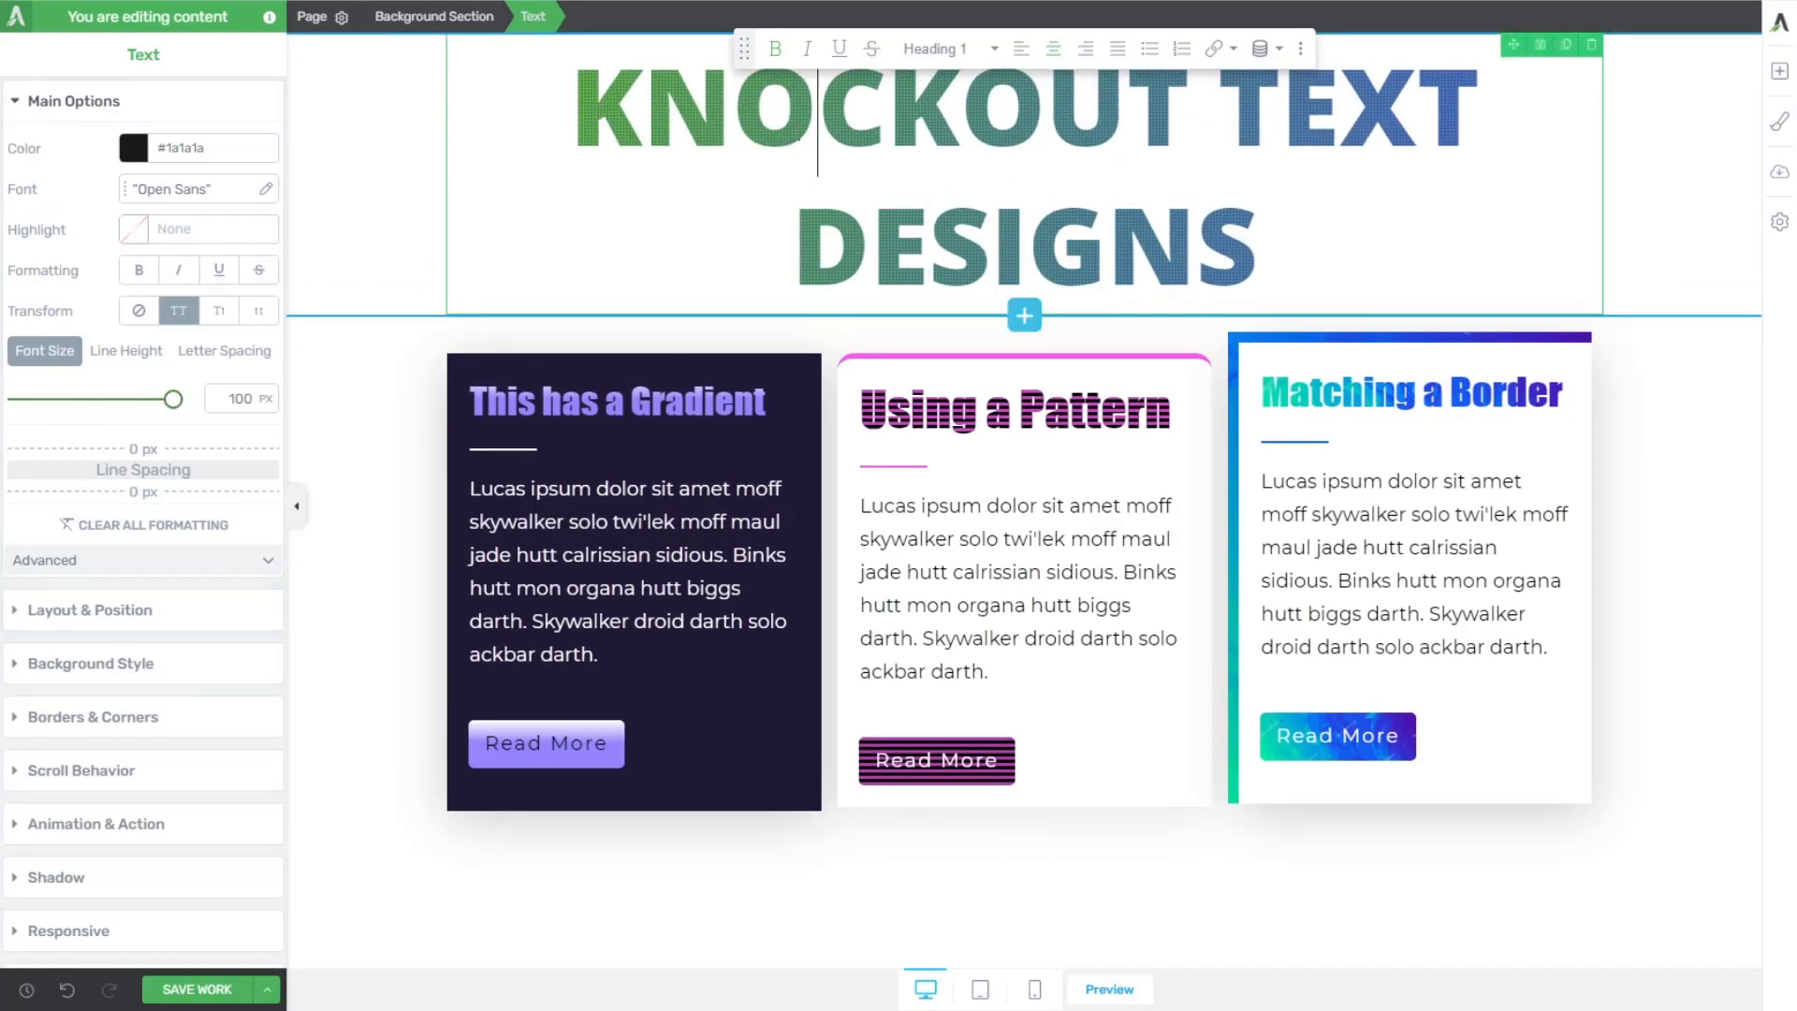
left_click(103, 670)
left_click(73, 301)
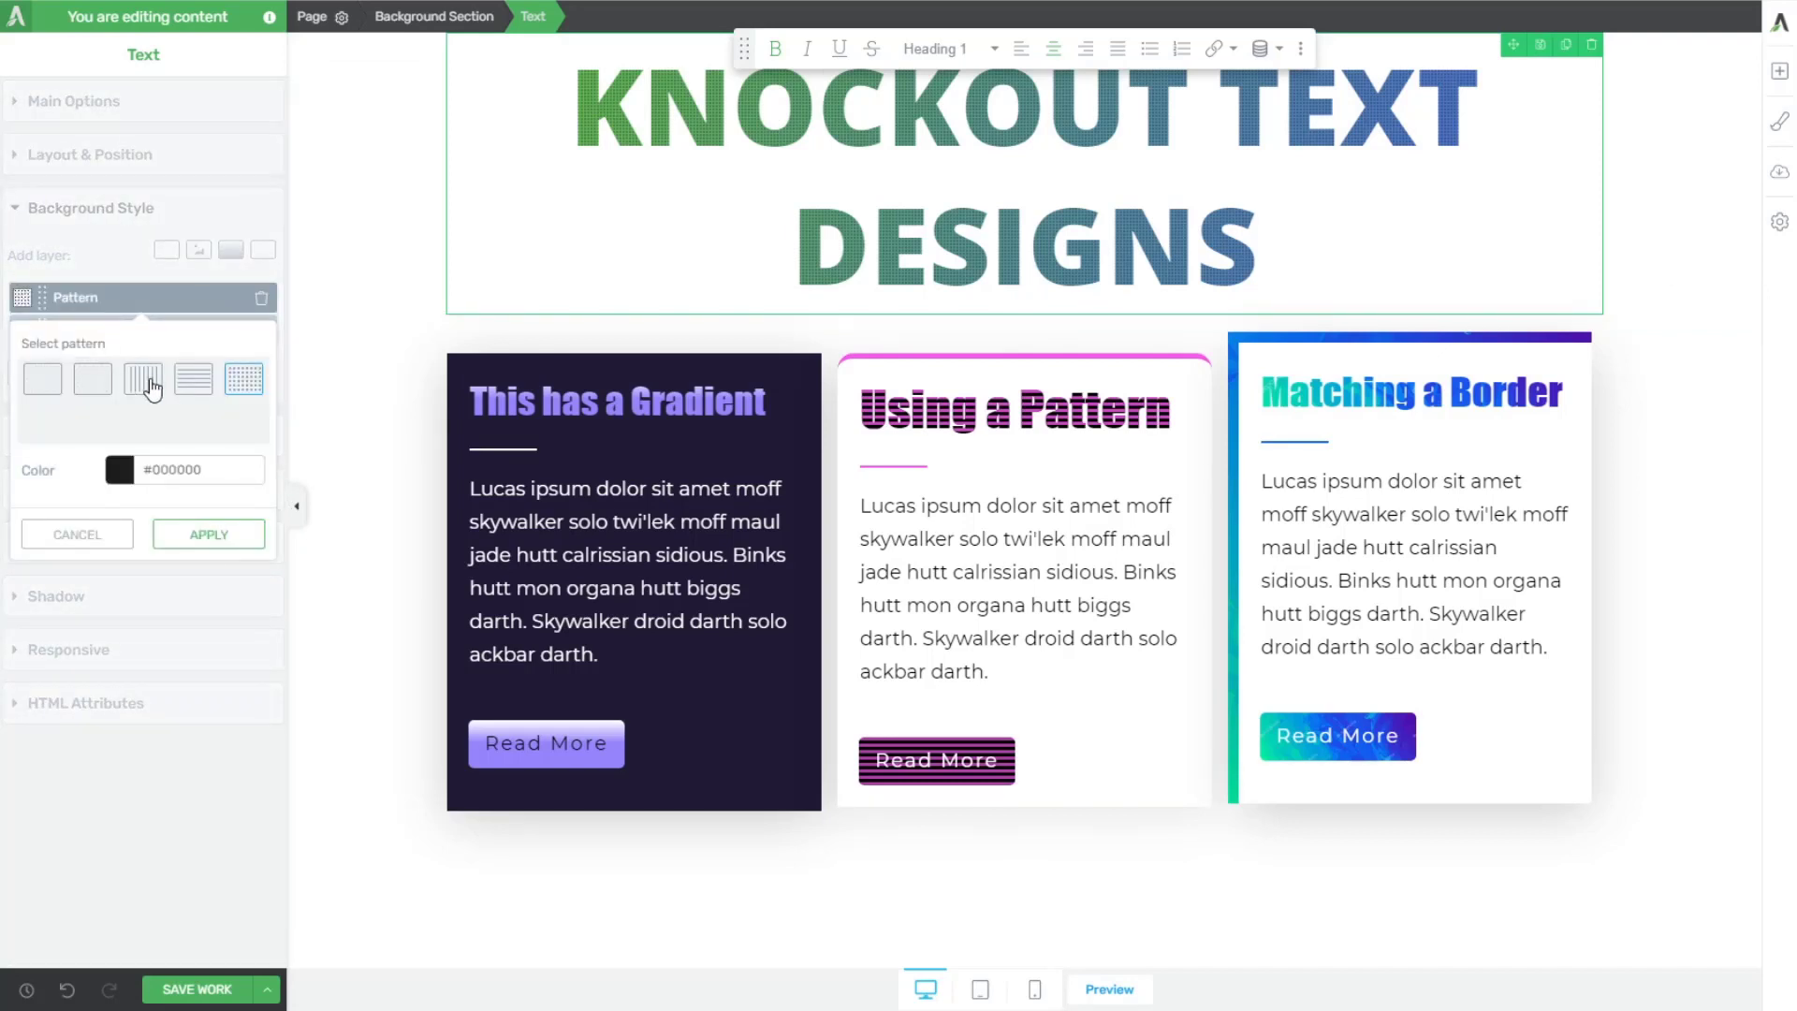
left_click(96, 384)
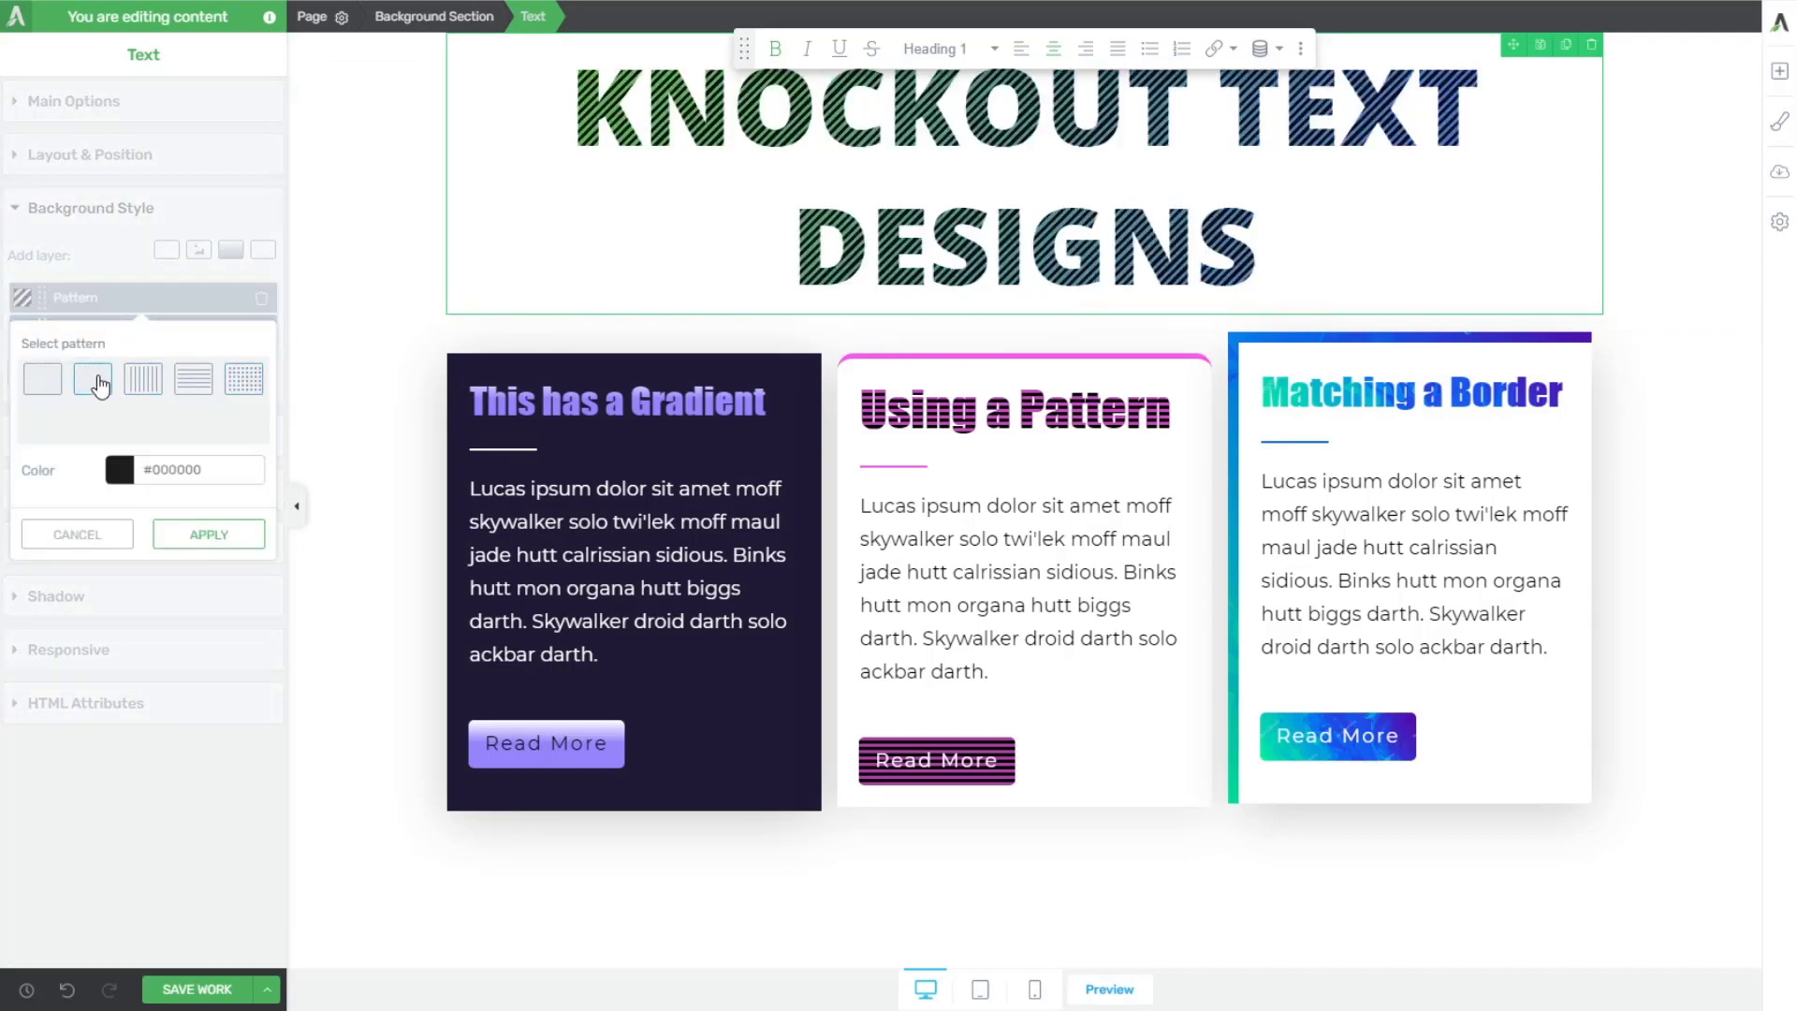
left_click(43, 384)
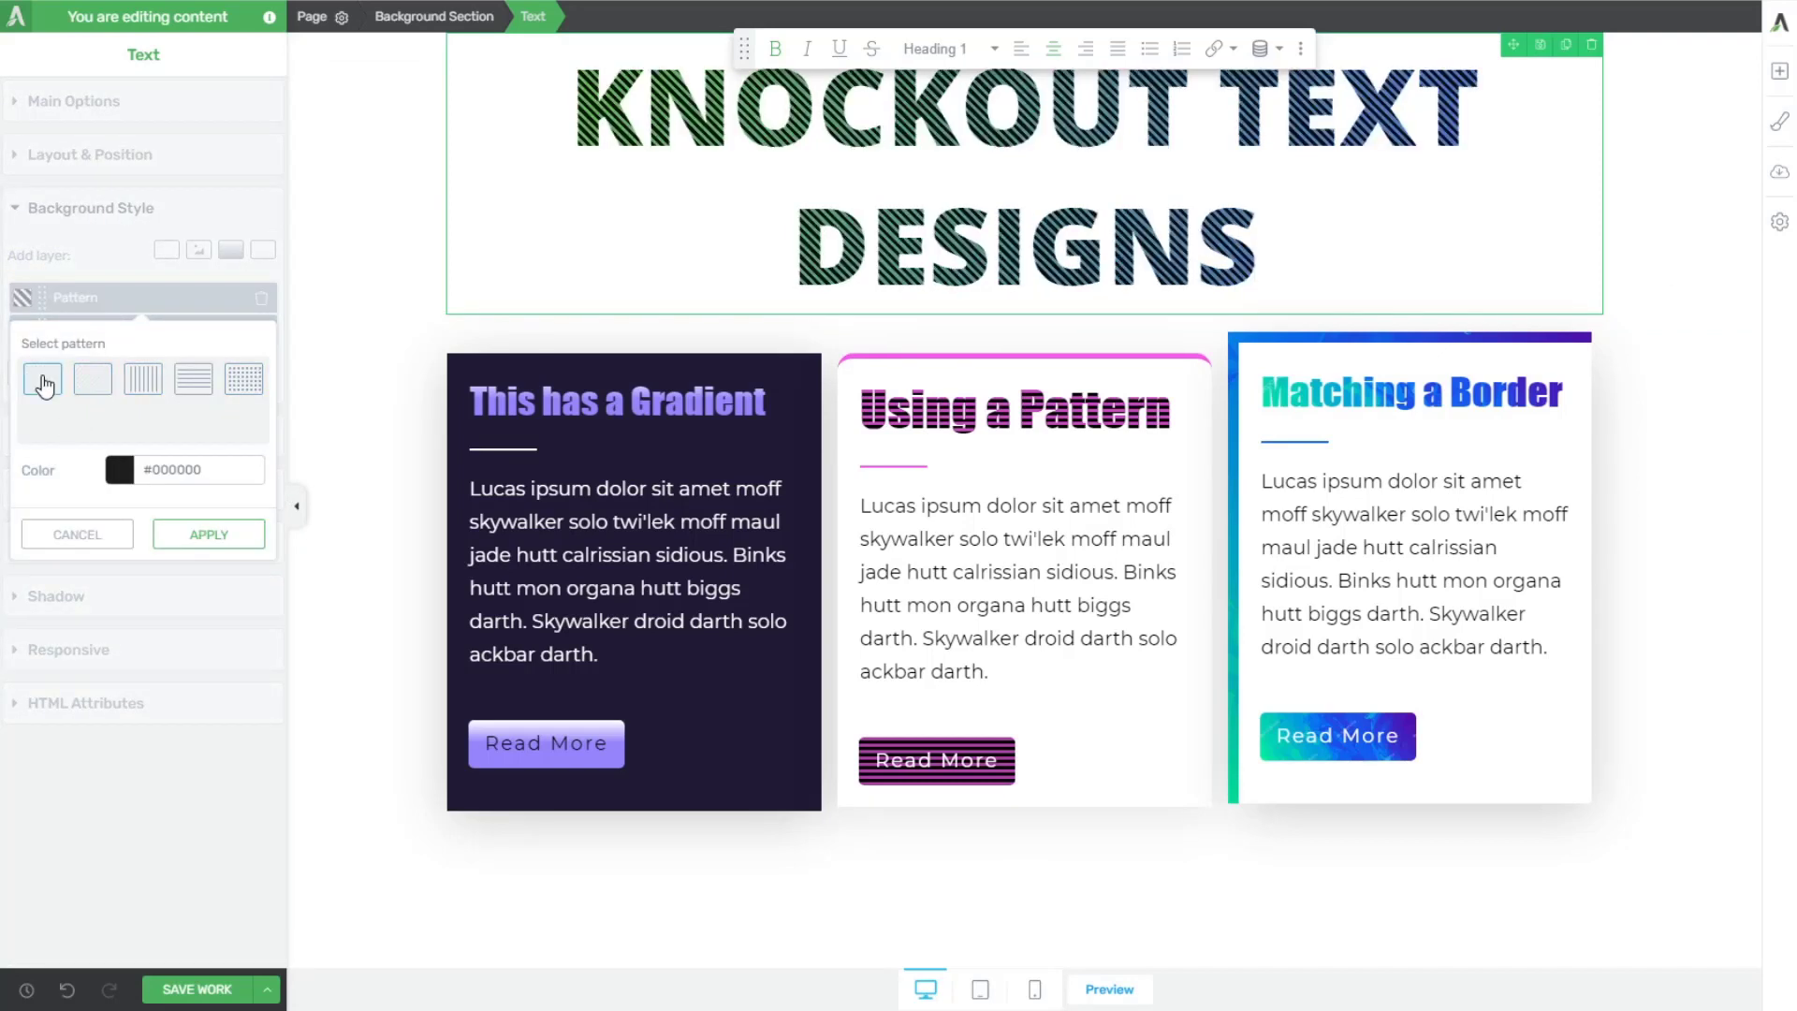
left_click(190, 384)
left_click(209, 537)
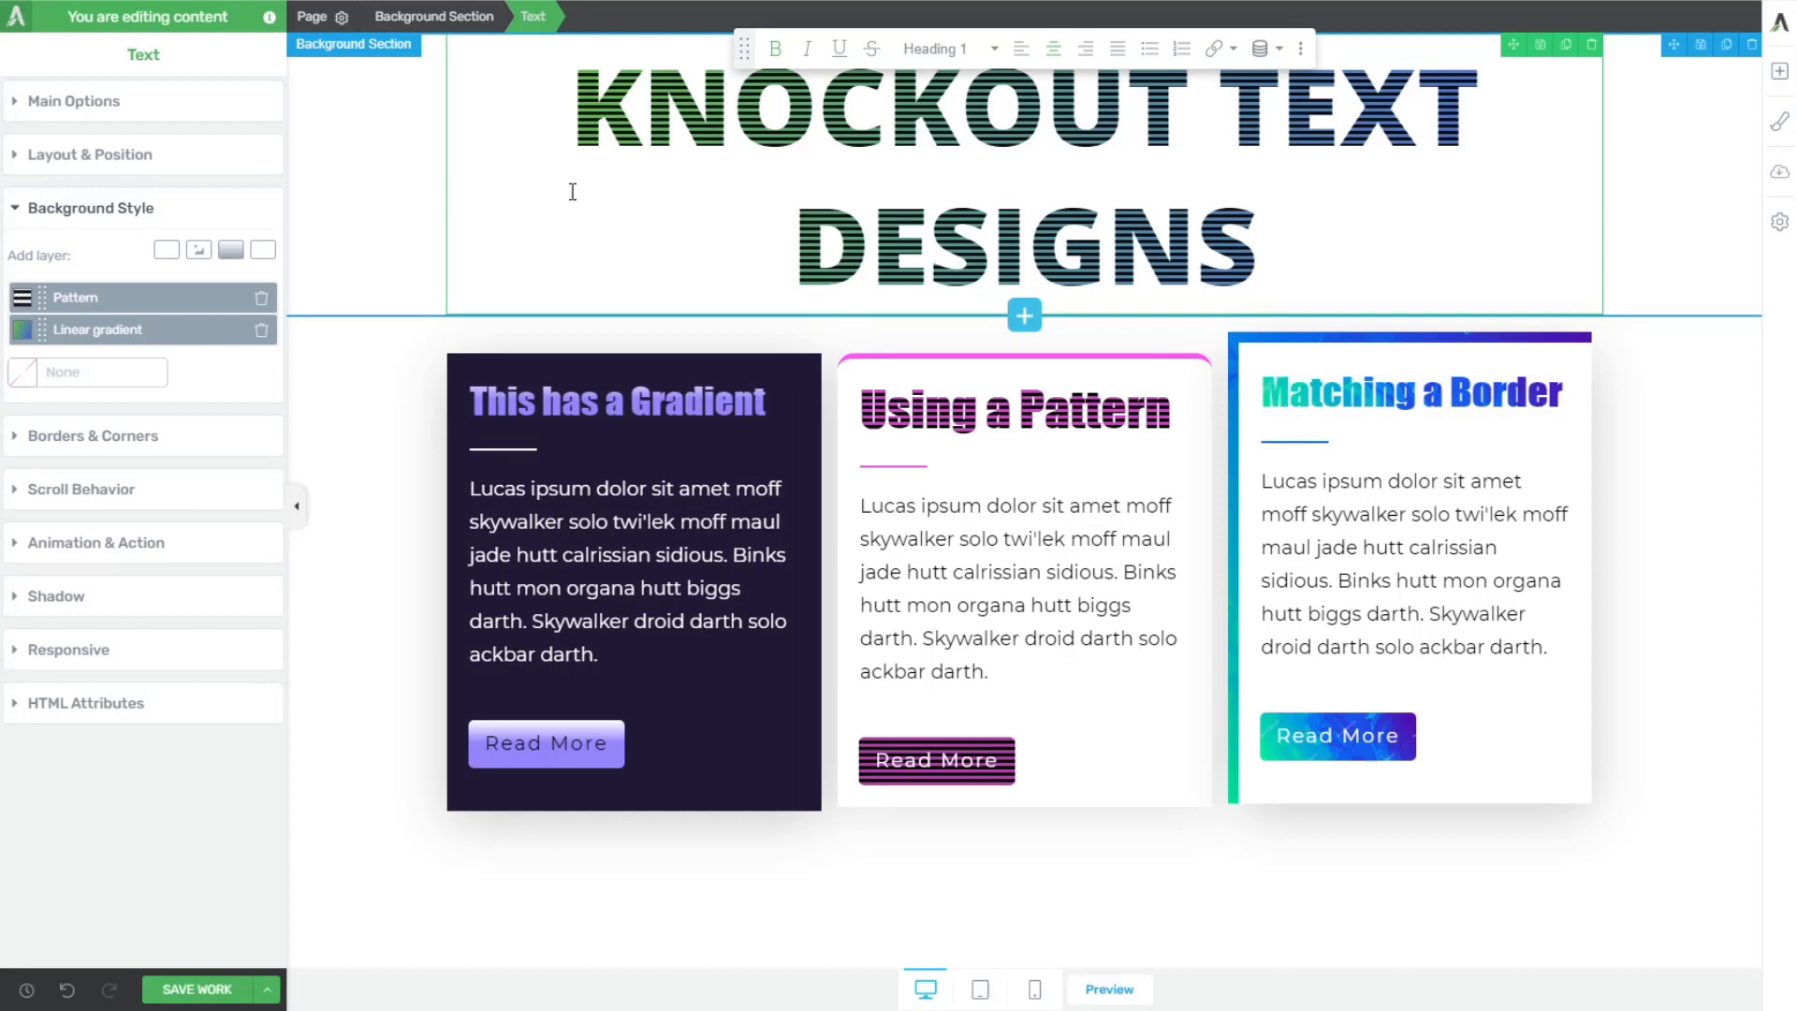
Delete the heading's linear gradient layer, leaving only black stripes in the letters
left_click(75, 331)
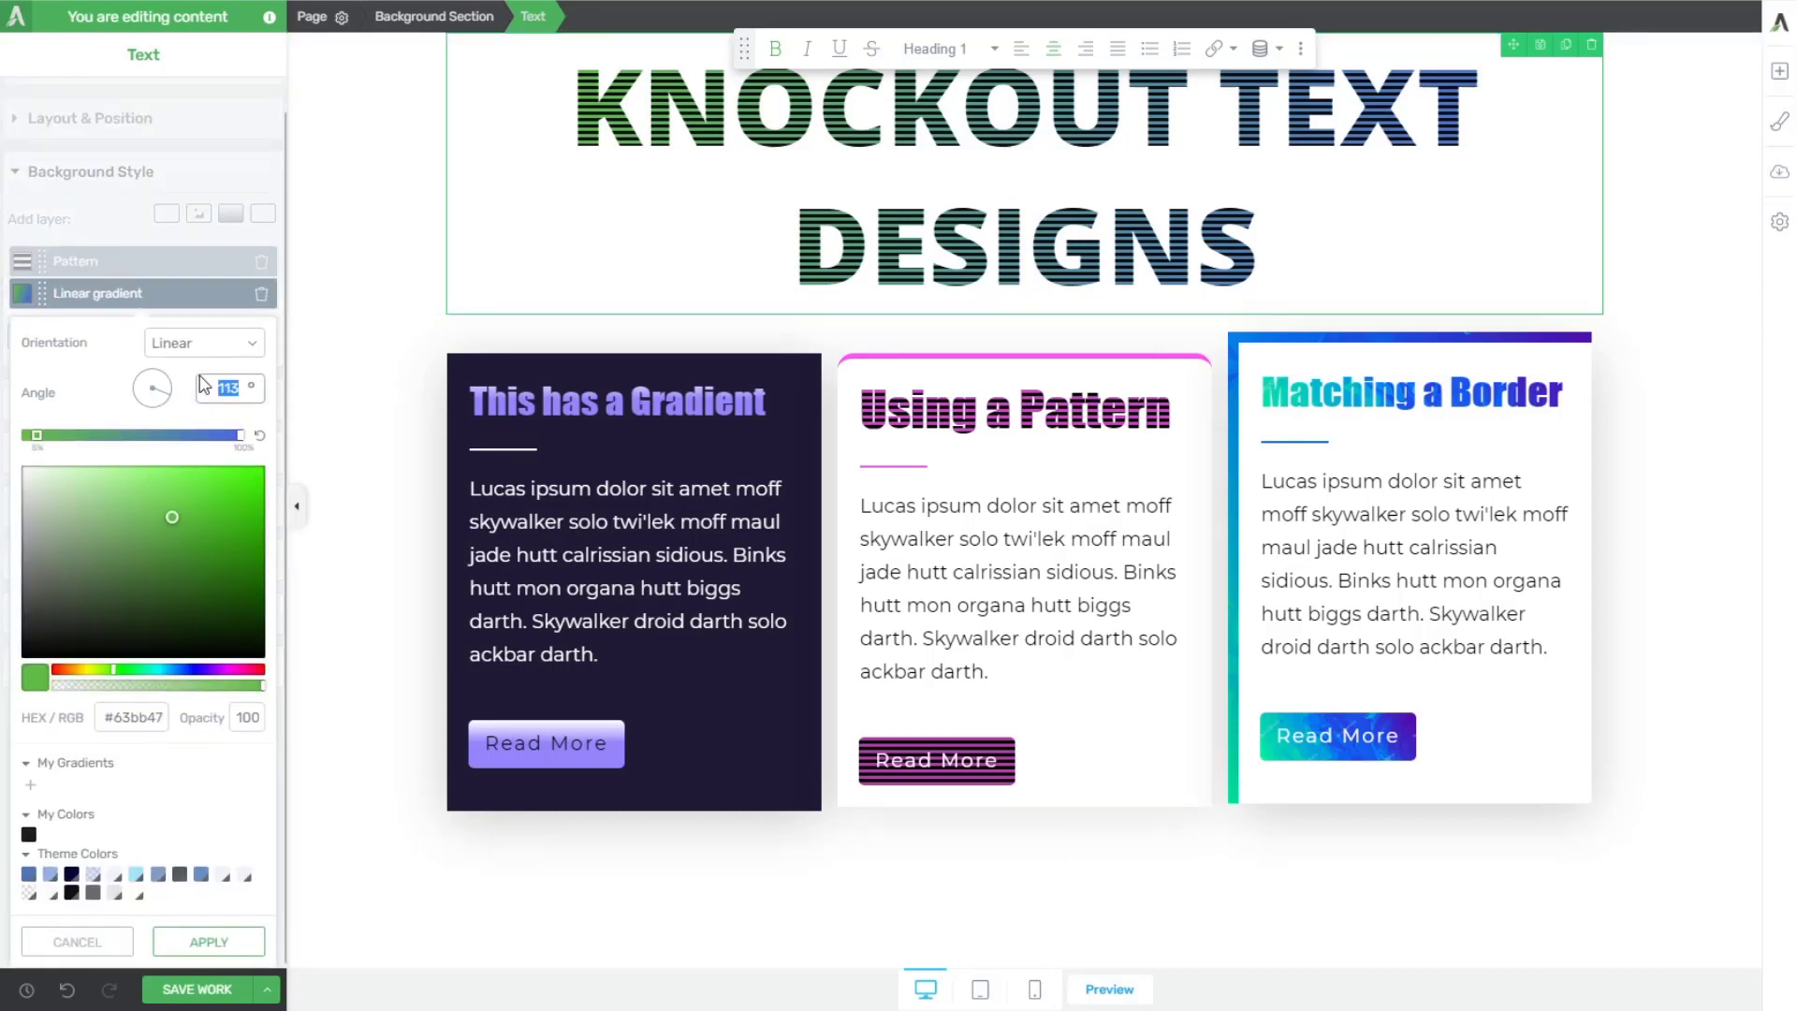
left_click(76, 941)
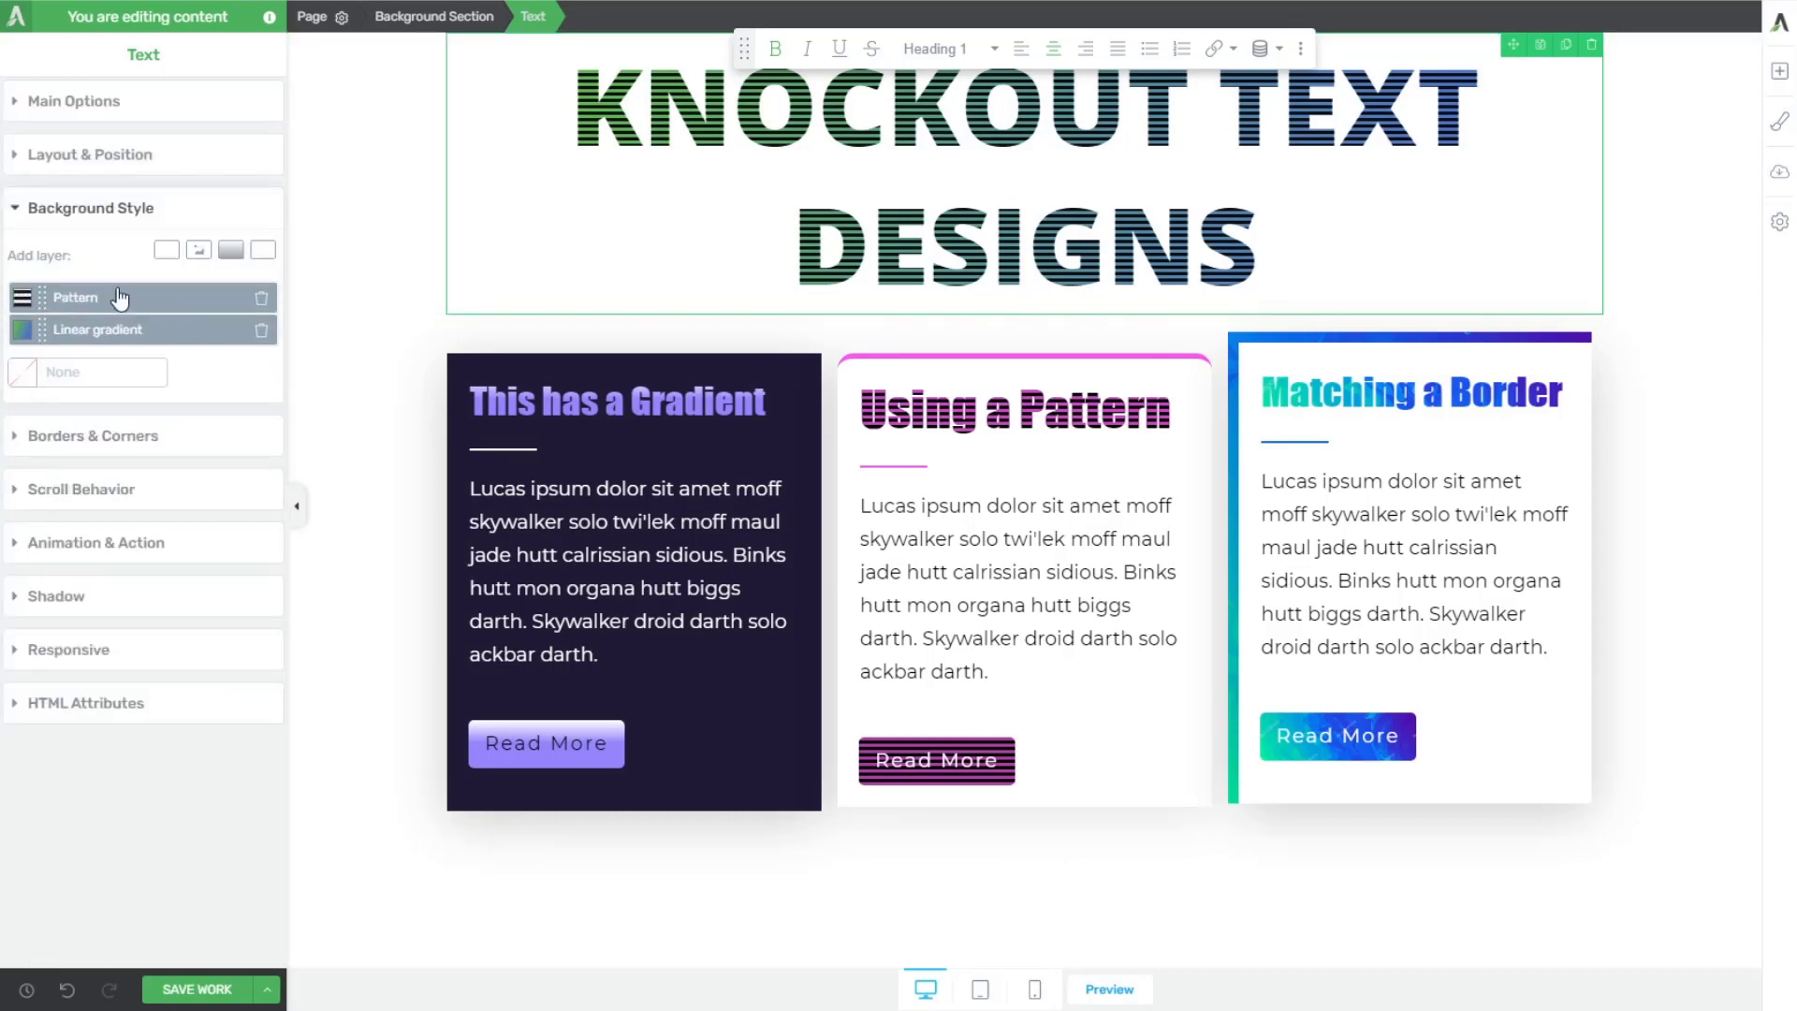
left_click(261, 333)
left_click(419, 185)
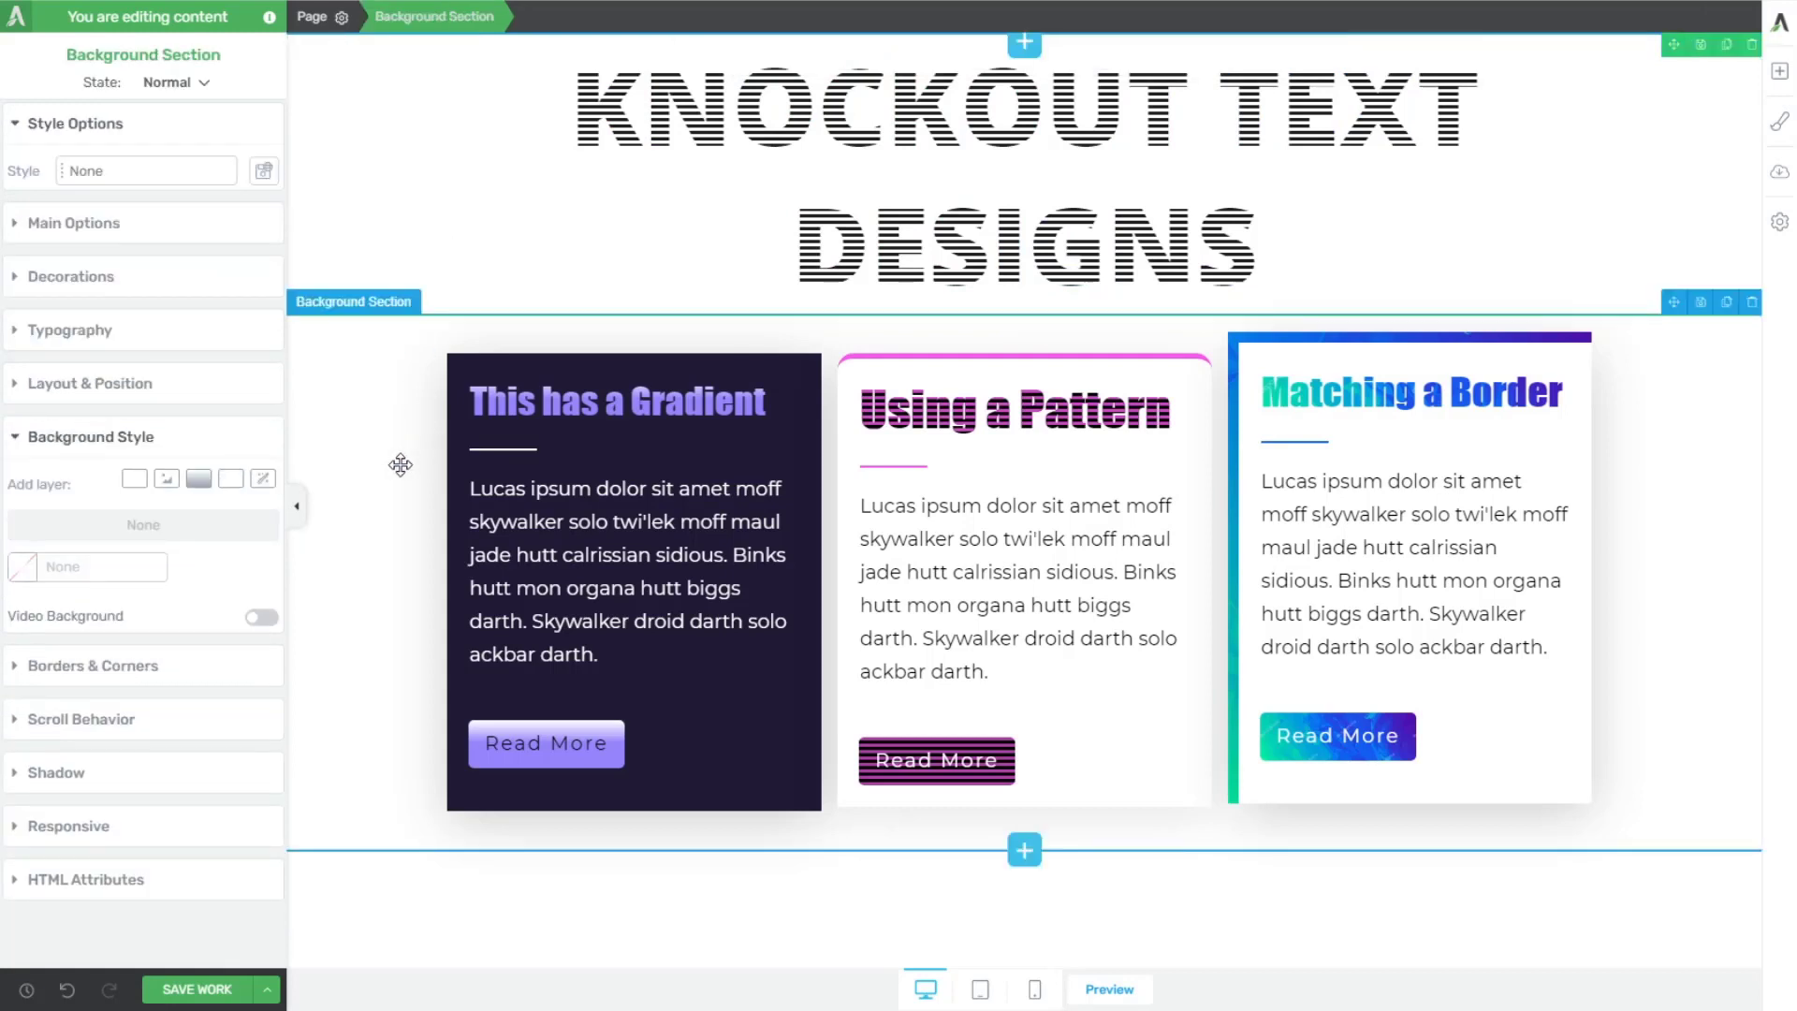